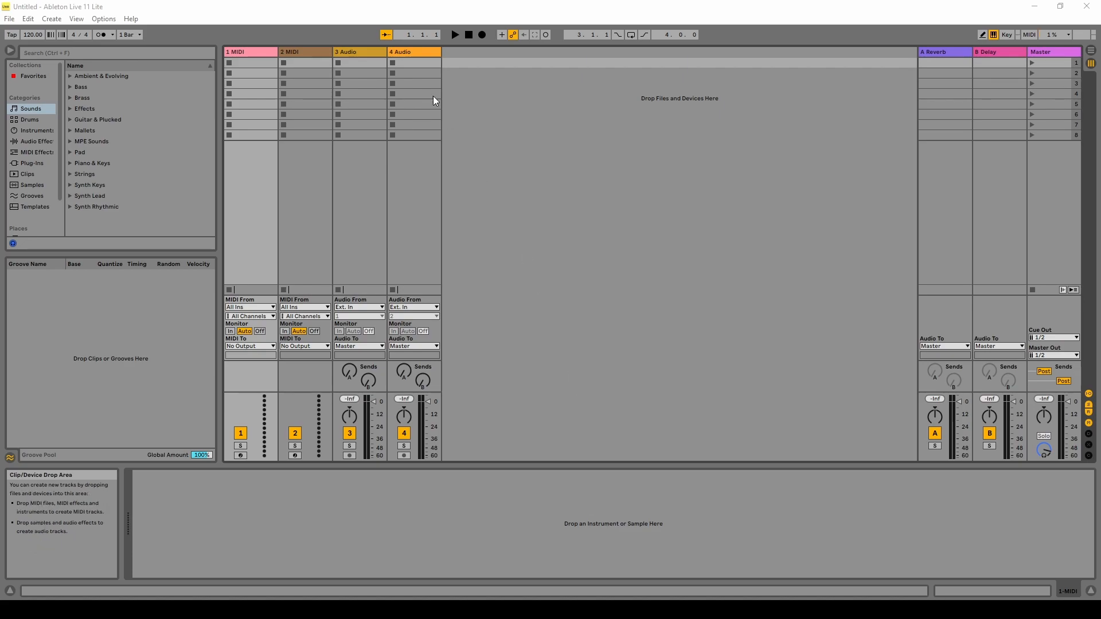
Step: Delete both audio tracks, leaving only the two MIDI tracks in the set
right_click(414, 50)
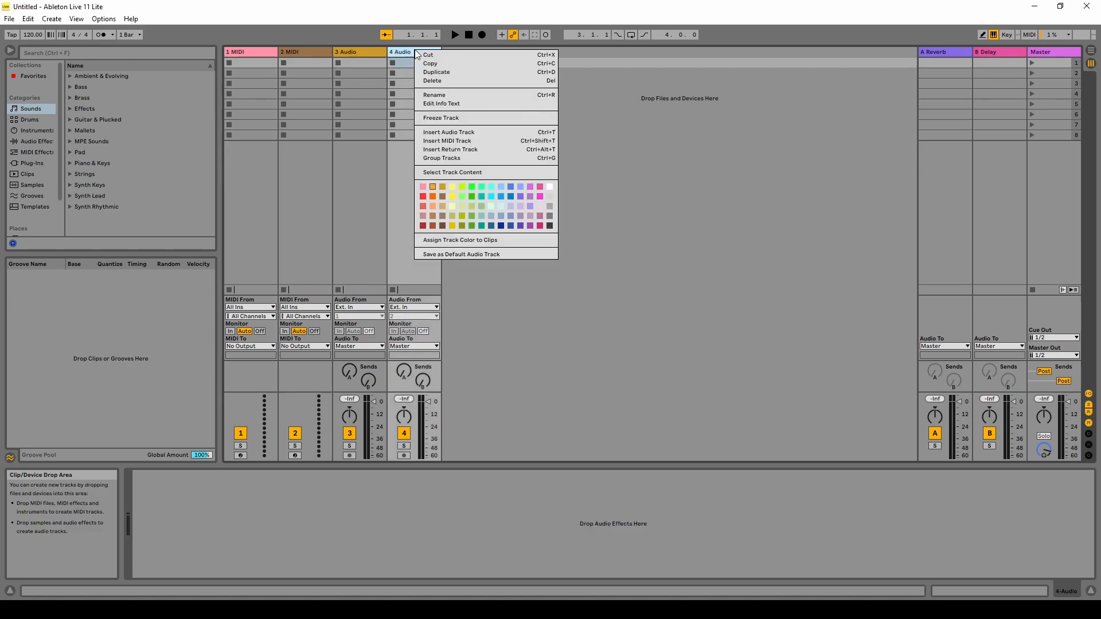
click(463, 80)
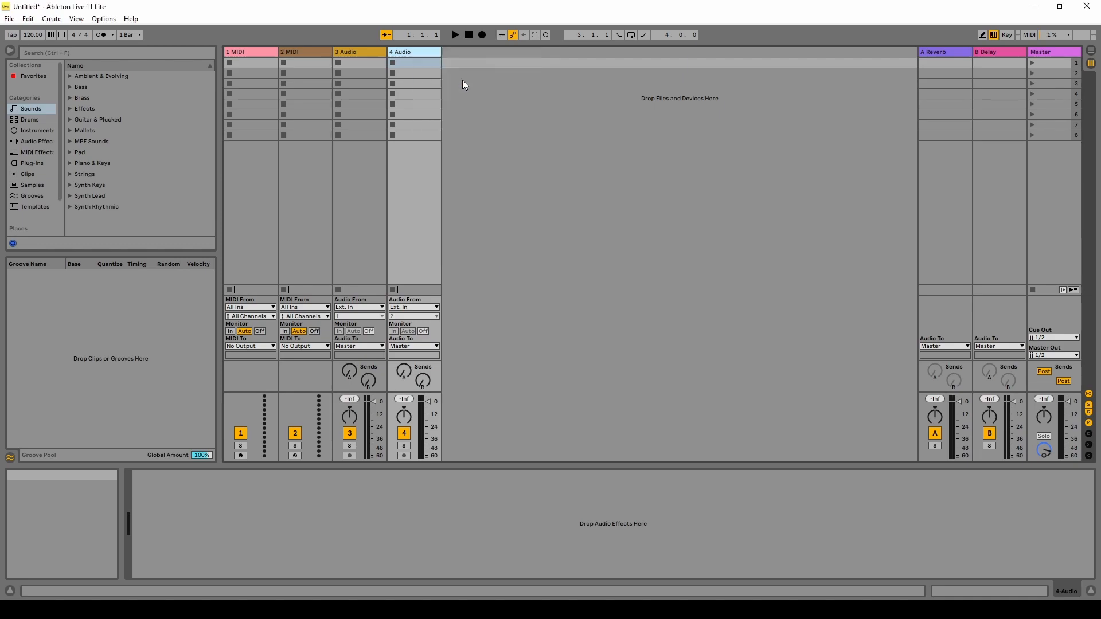
right_click(367, 54)
click(400, 85)
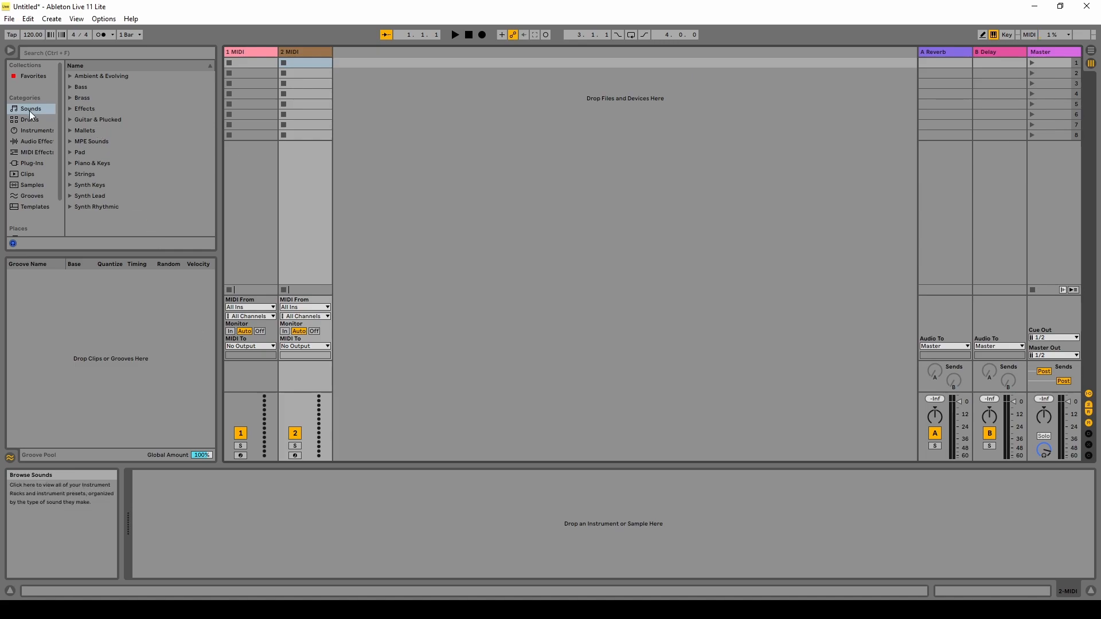
Step: Preview the Lab Ambient.adg preset from the Ambient & Evolving sounds and load it onto the first MIDI track
click(69, 77)
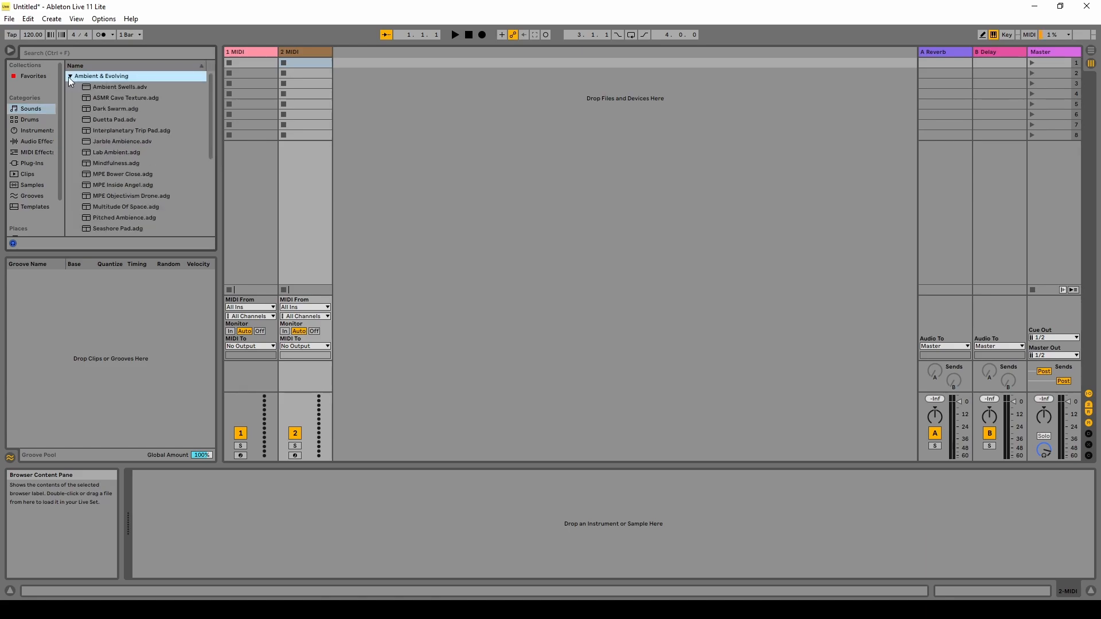
click(119, 153)
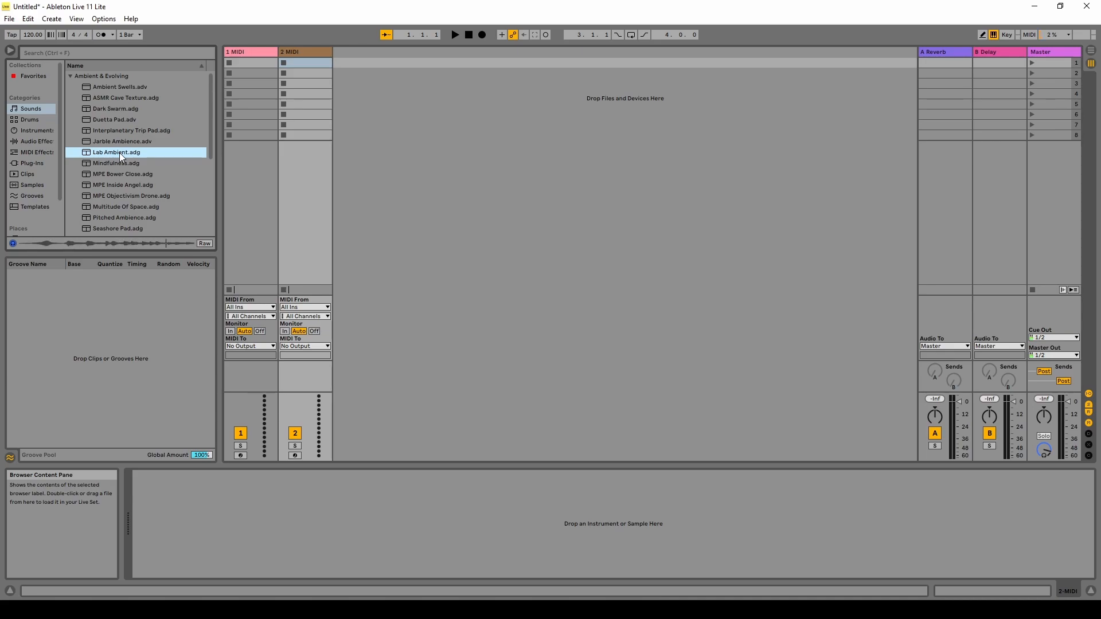
click(12, 244)
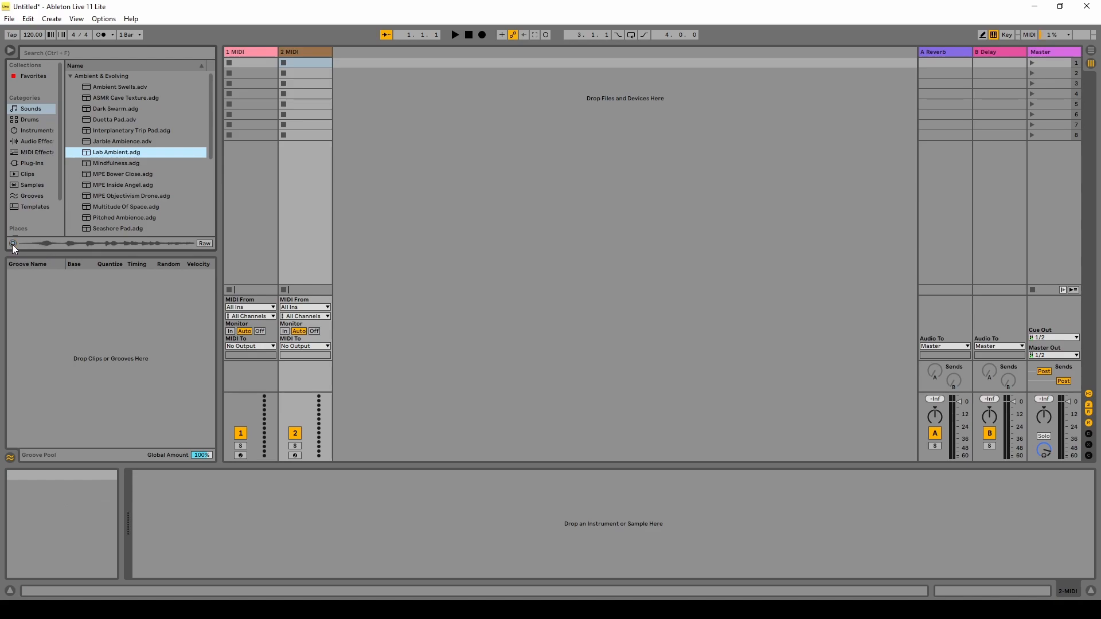
click(13, 243)
click(489, 226)
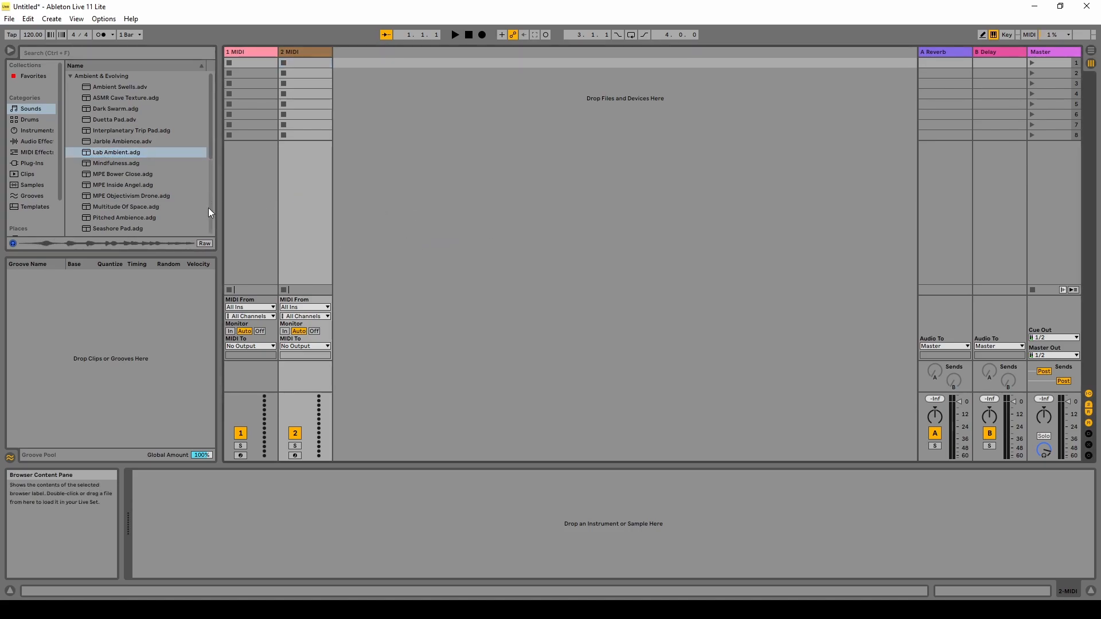
drag(111, 152, 243, 116)
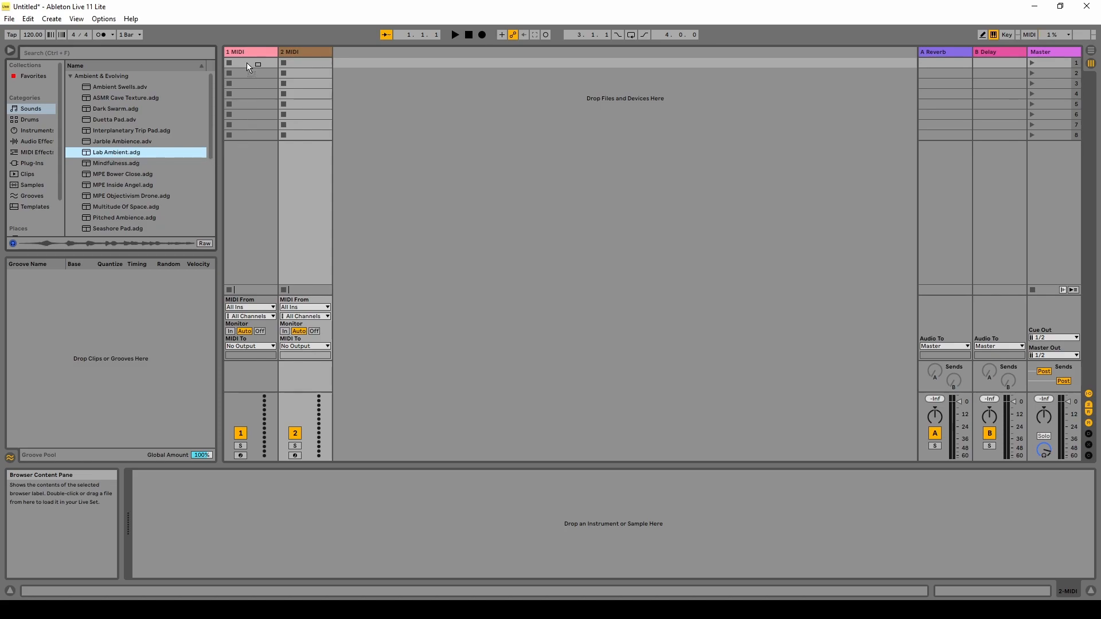
drag(246, 63, 247, 63)
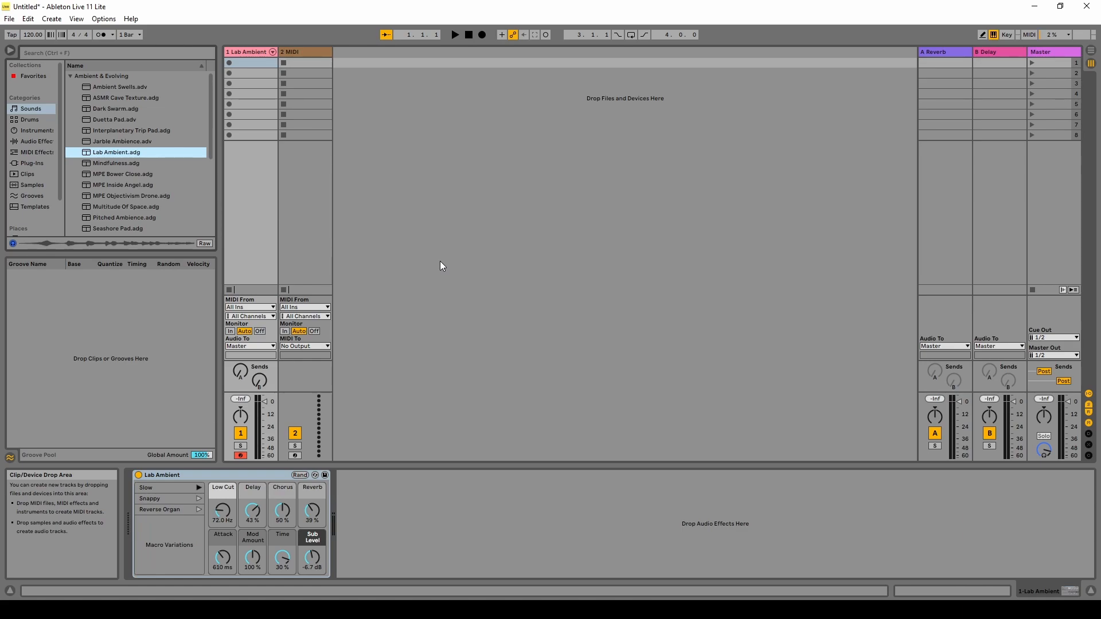
Step: Create a MIDI clip in the first slot of track 1 with the C Major scale enabled and a four-bar length
double_click(249, 63)
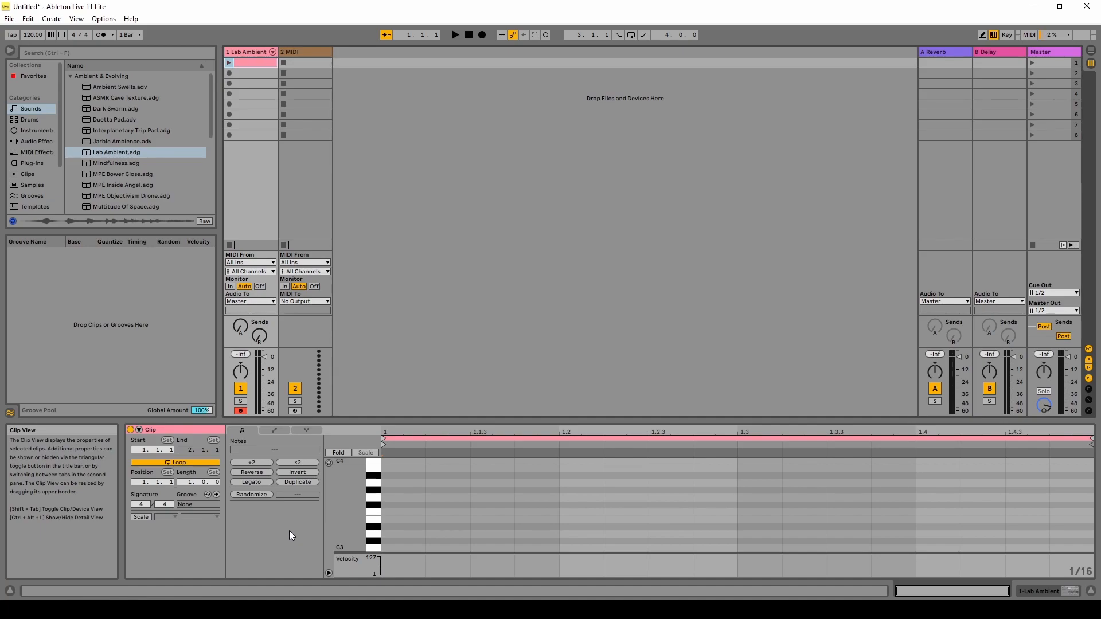
click(136, 518)
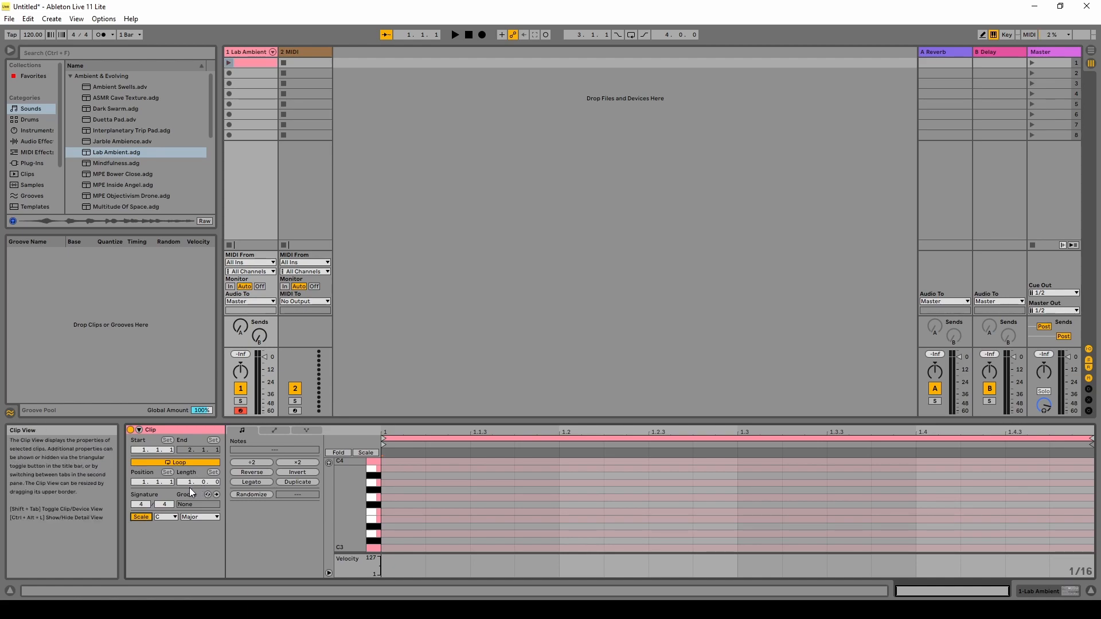
drag(195, 482, 195, 464)
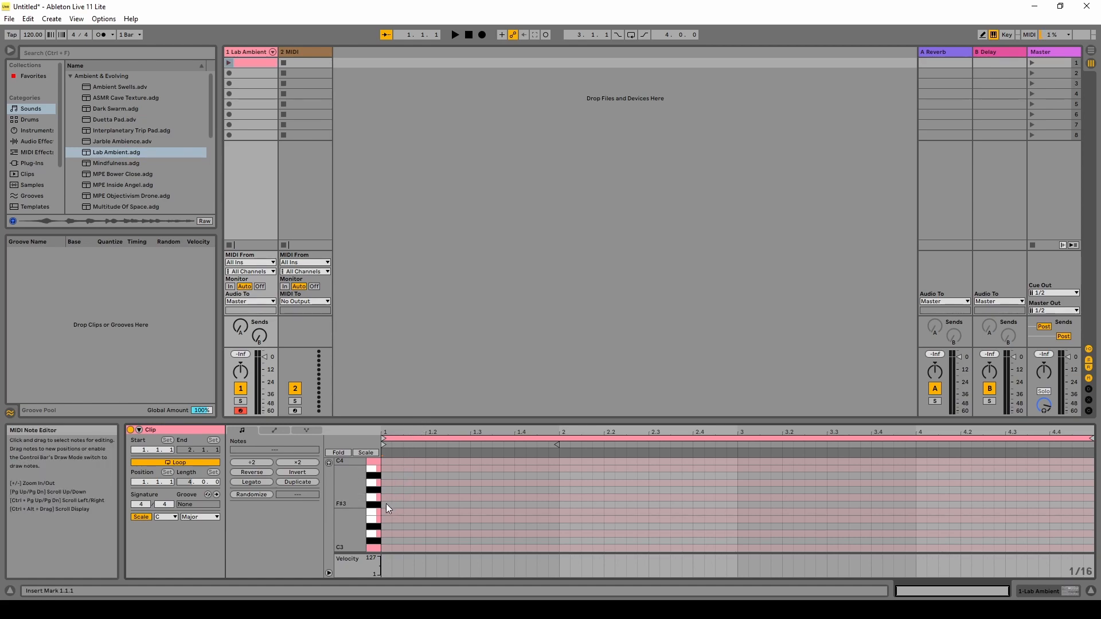
Step: Turn on note preview in the MIDI editor and audition the piano keys down to the C2 range
scroll(363, 495, down, 3)
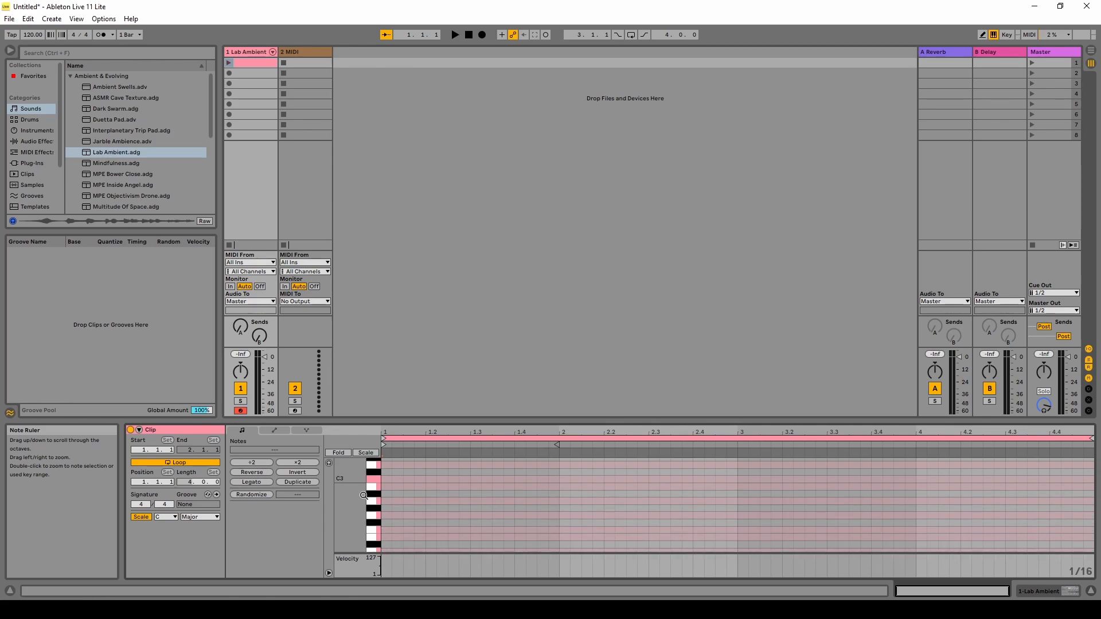
click(371, 503)
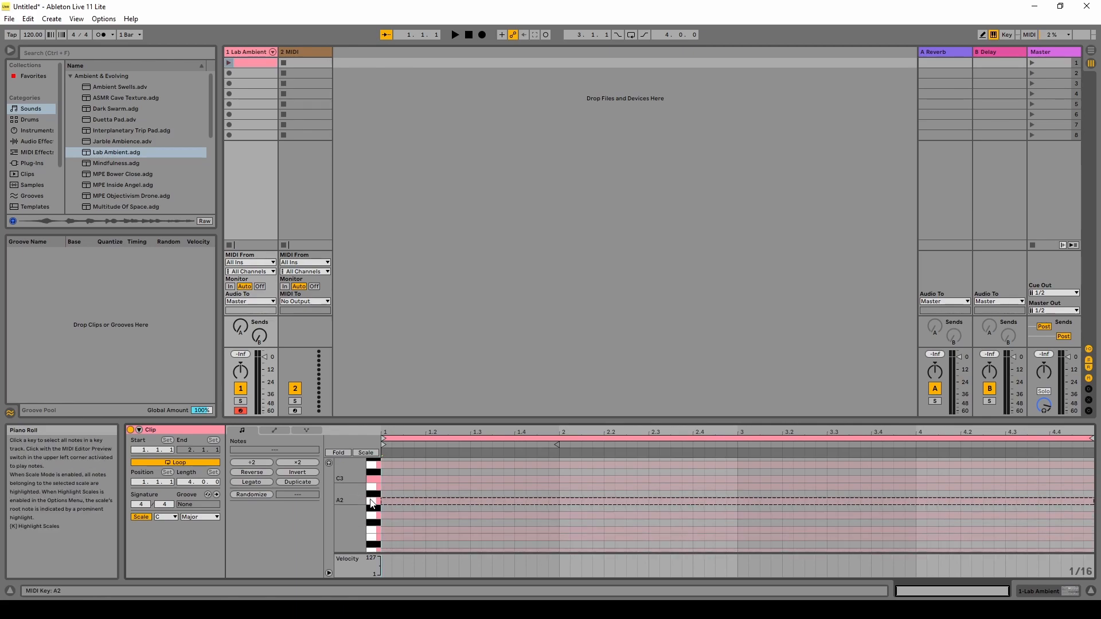
click(329, 462)
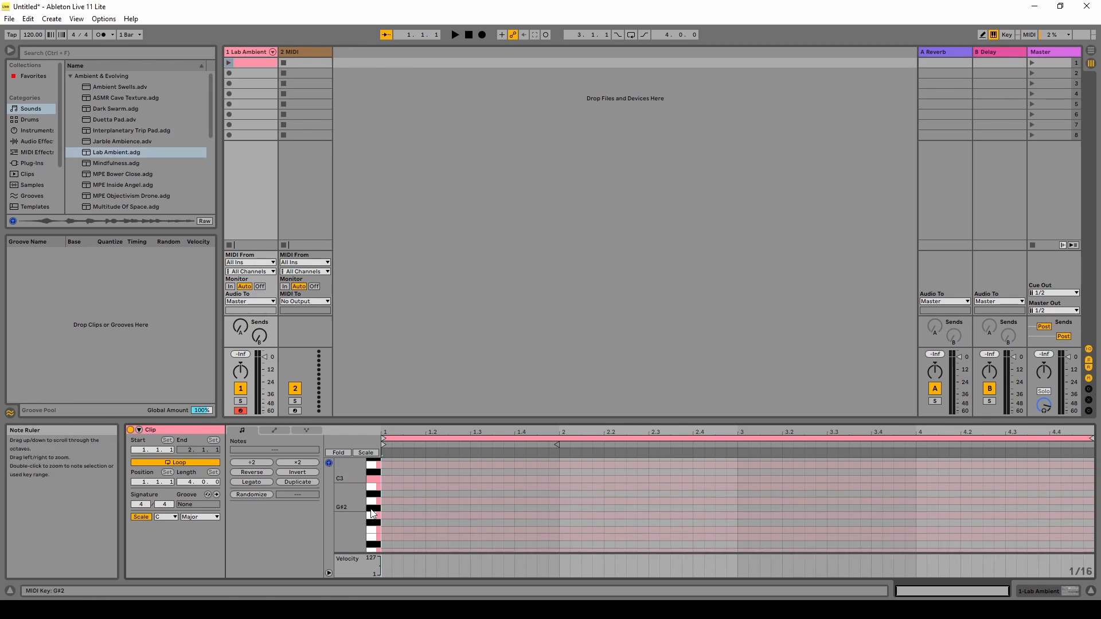
click(375, 520)
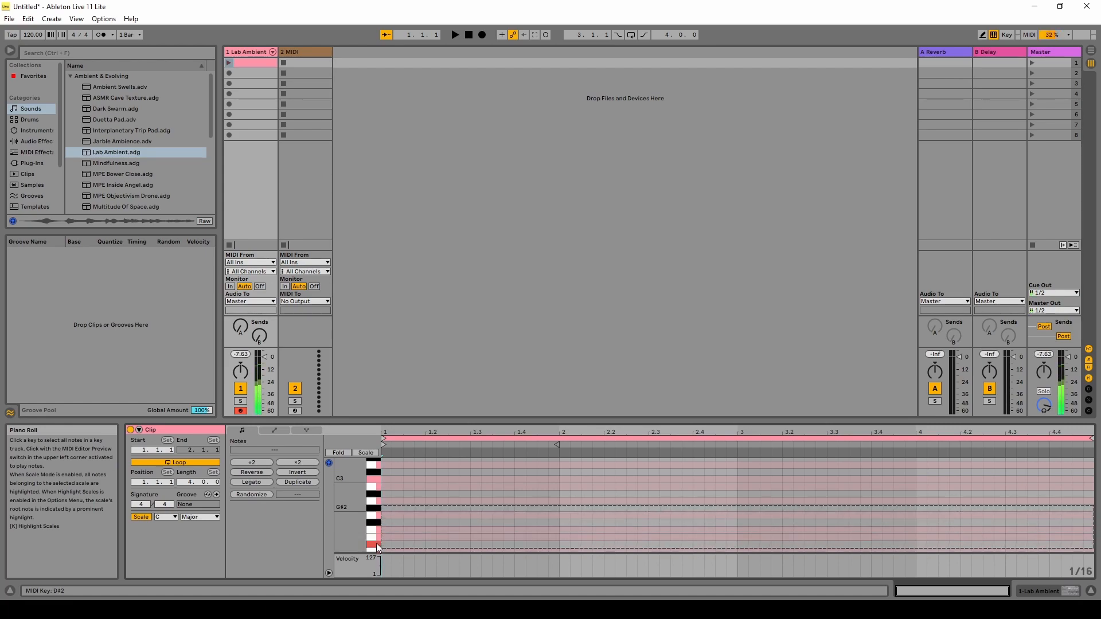
scroll(372, 534, down, 3)
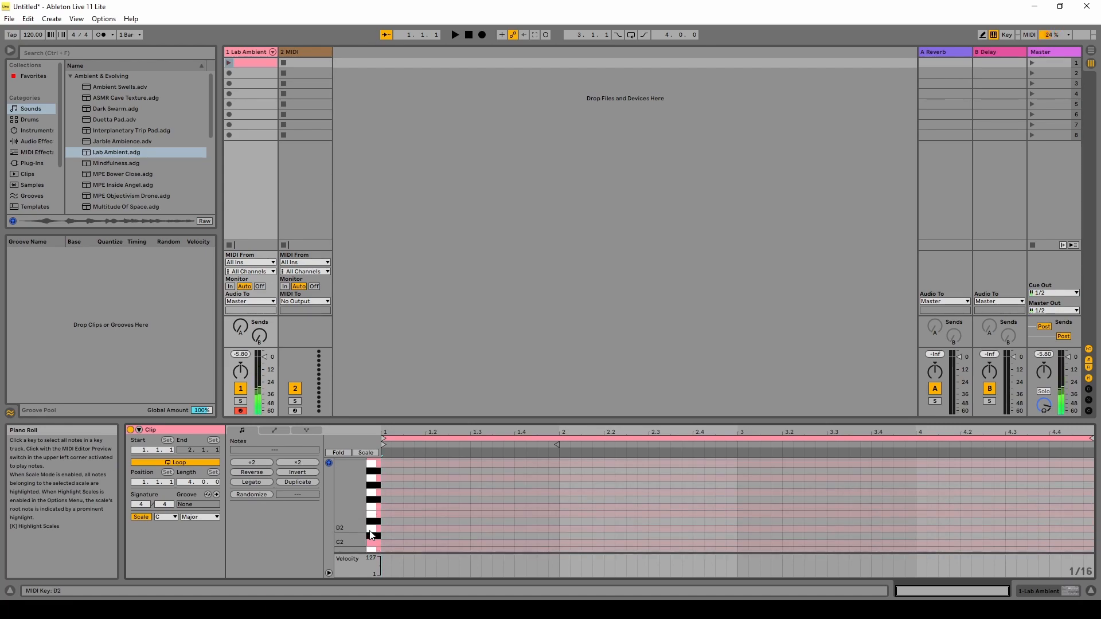
click(377, 534)
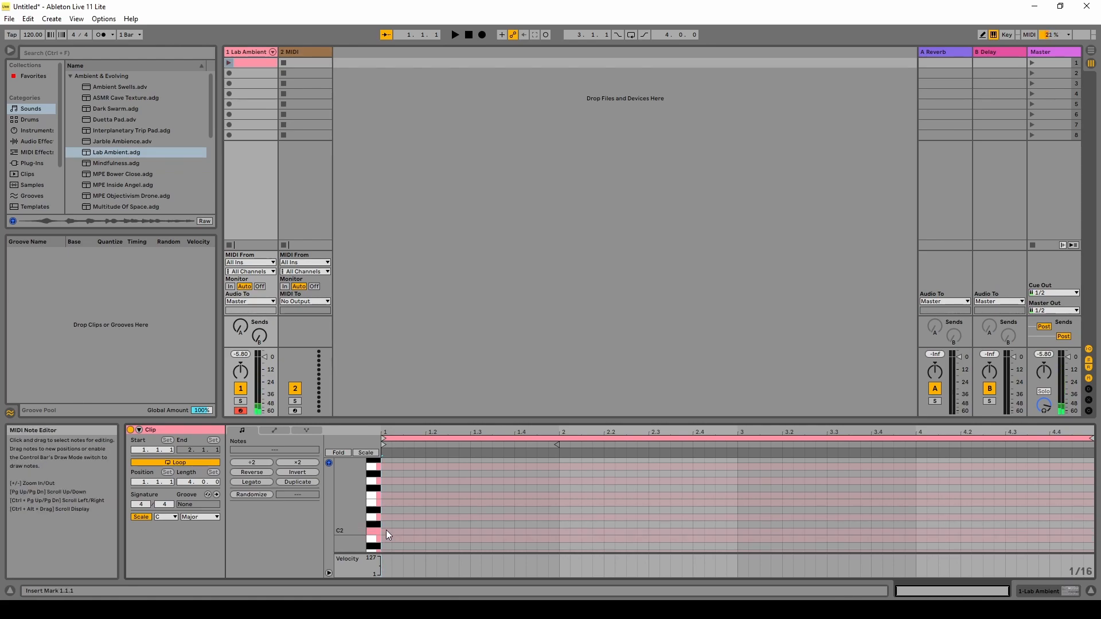
Step: Enter one-bar notes C2, G2, F2 and G2 in bars 1 to 4 of the clip, and play it back
double_click(387, 531)
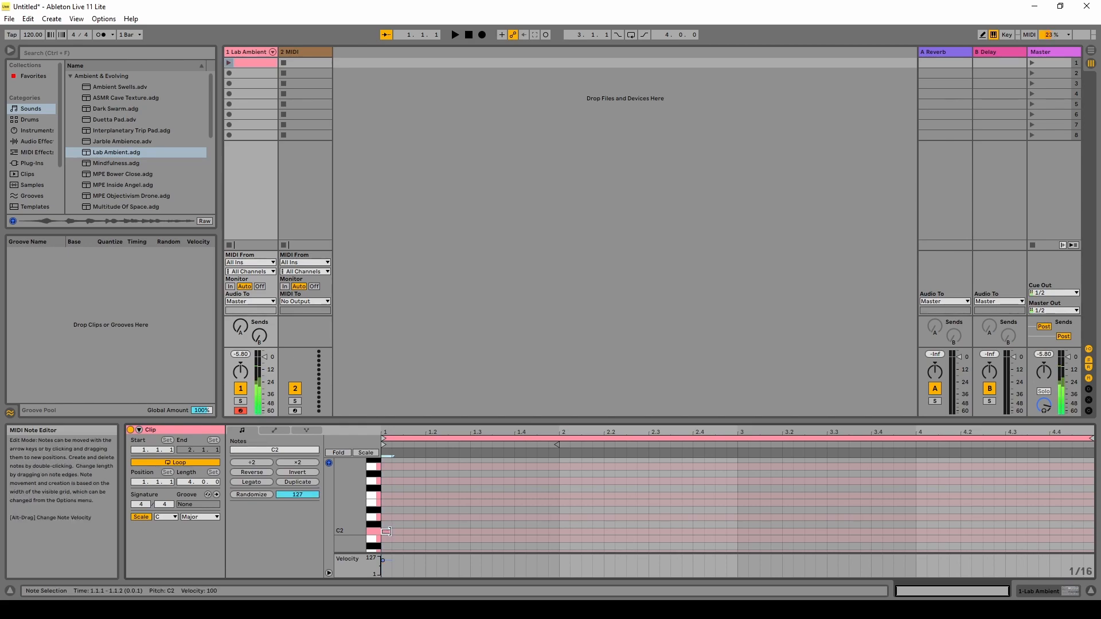
drag(387, 532, 561, 542)
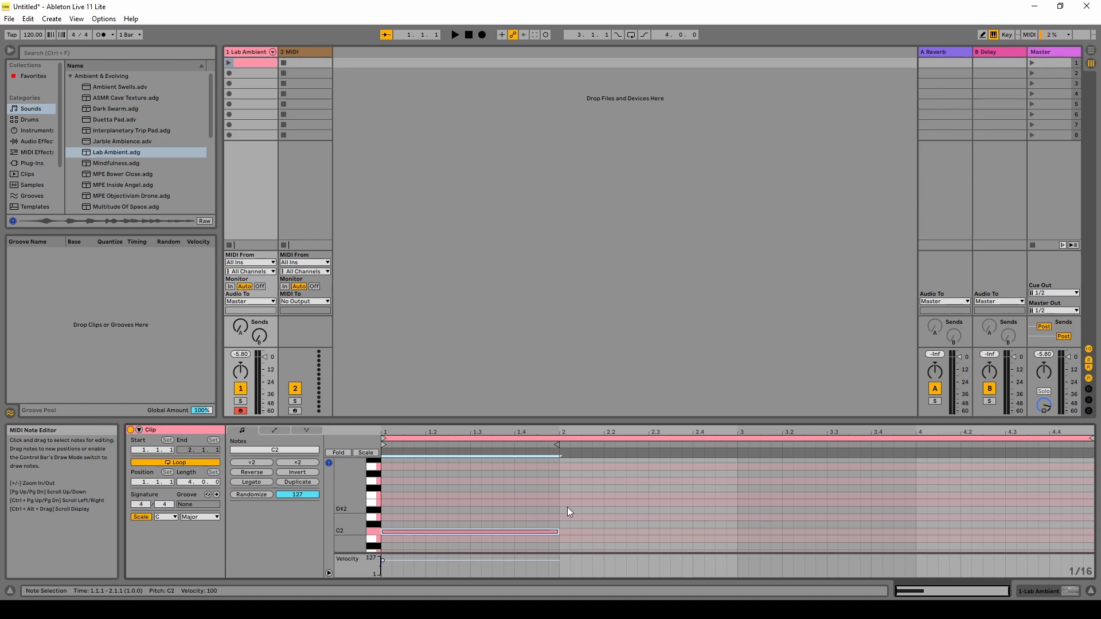
double_click(563, 480)
drag(566, 481, 738, 483)
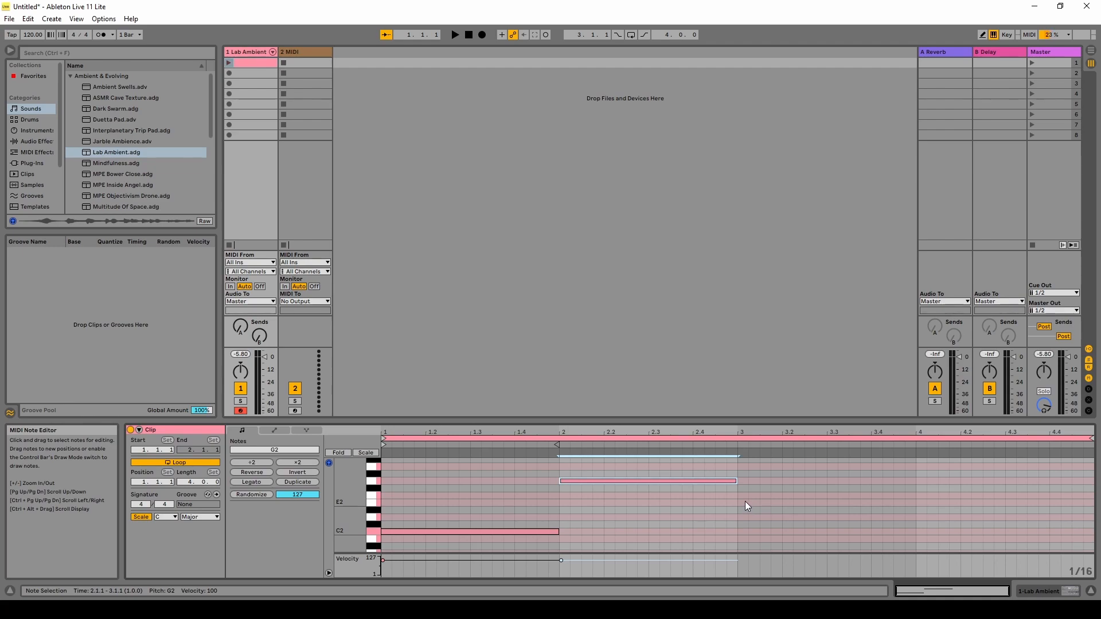
double_click(739, 494)
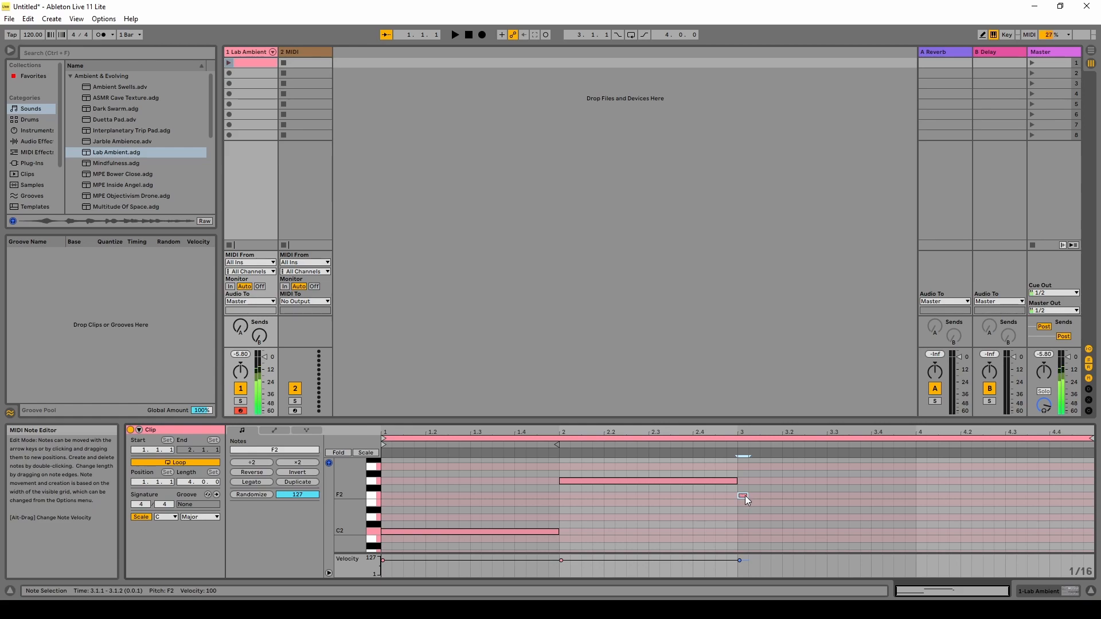
drag(749, 495, 910, 499)
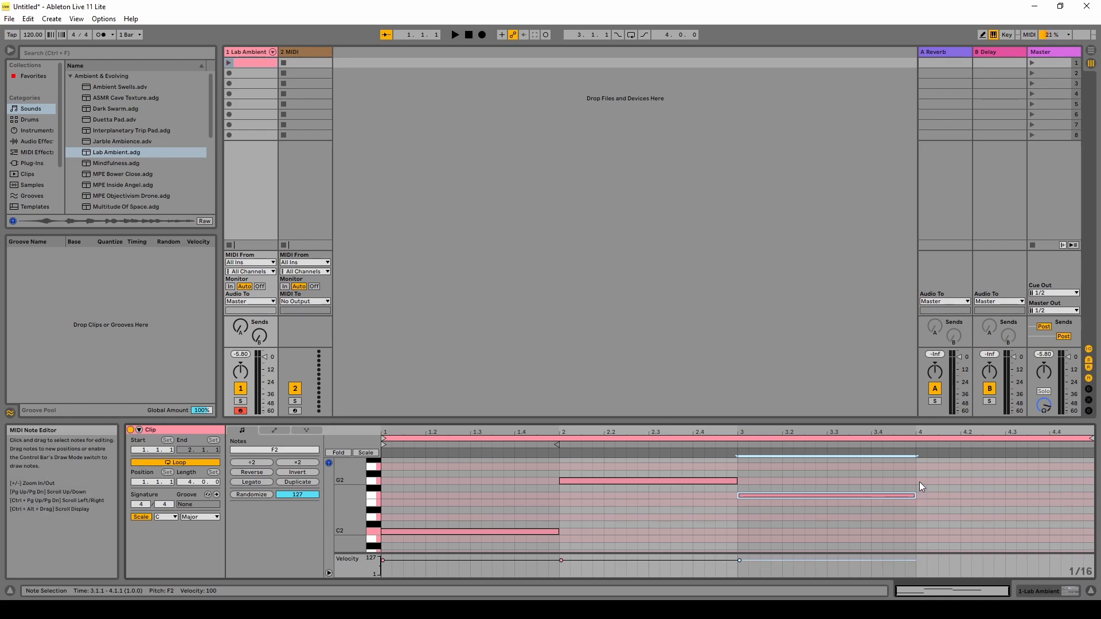
double_click(920, 482)
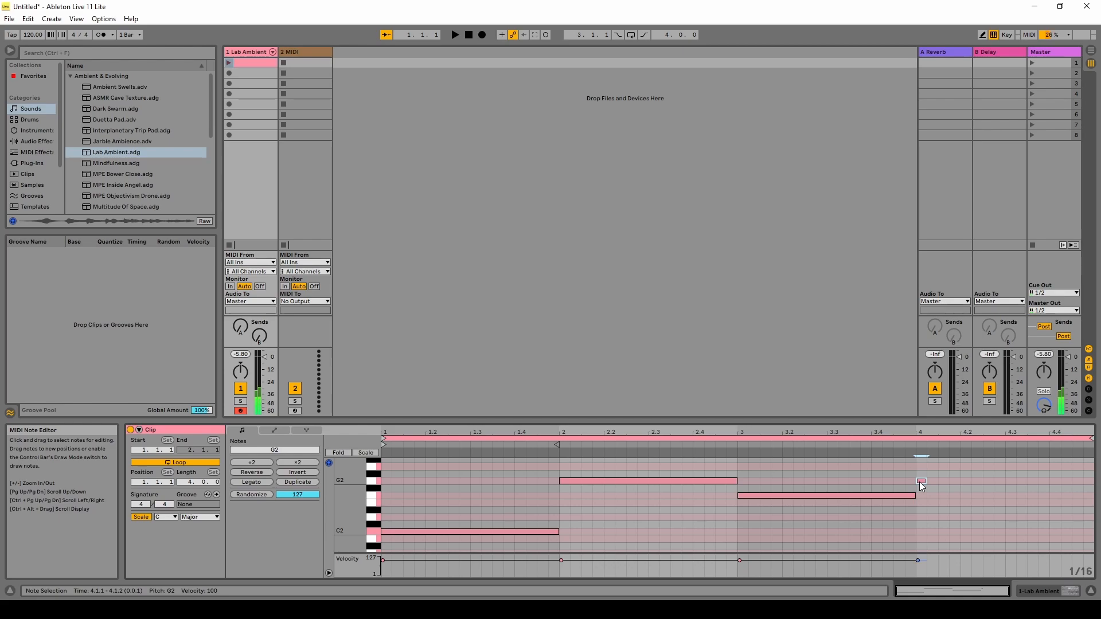
drag(926, 481, 1093, 487)
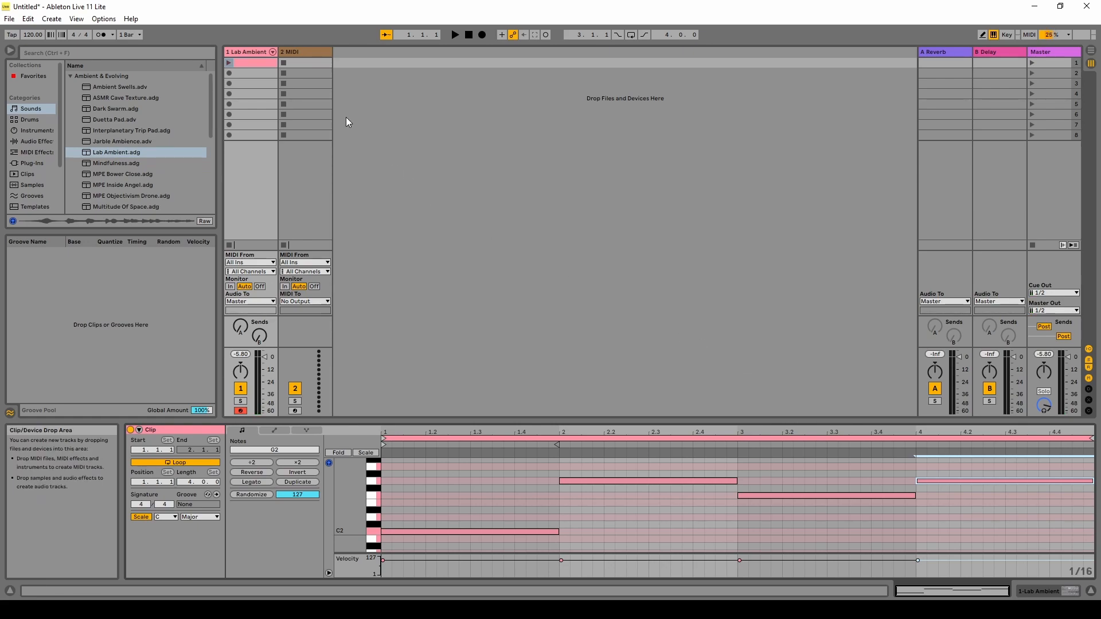
click(230, 64)
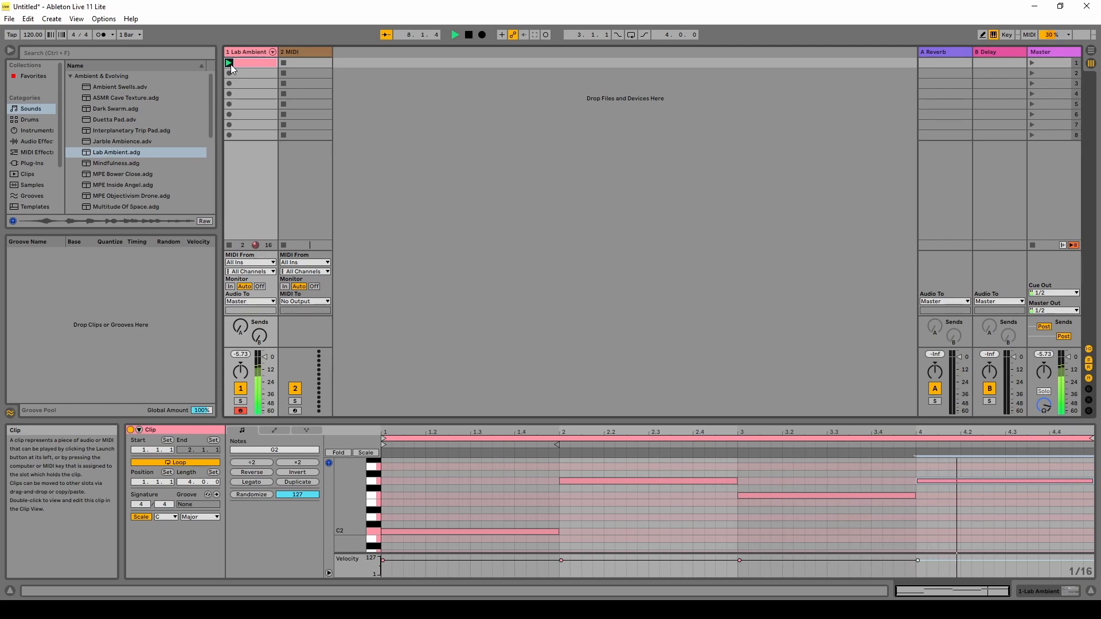
click(467, 35)
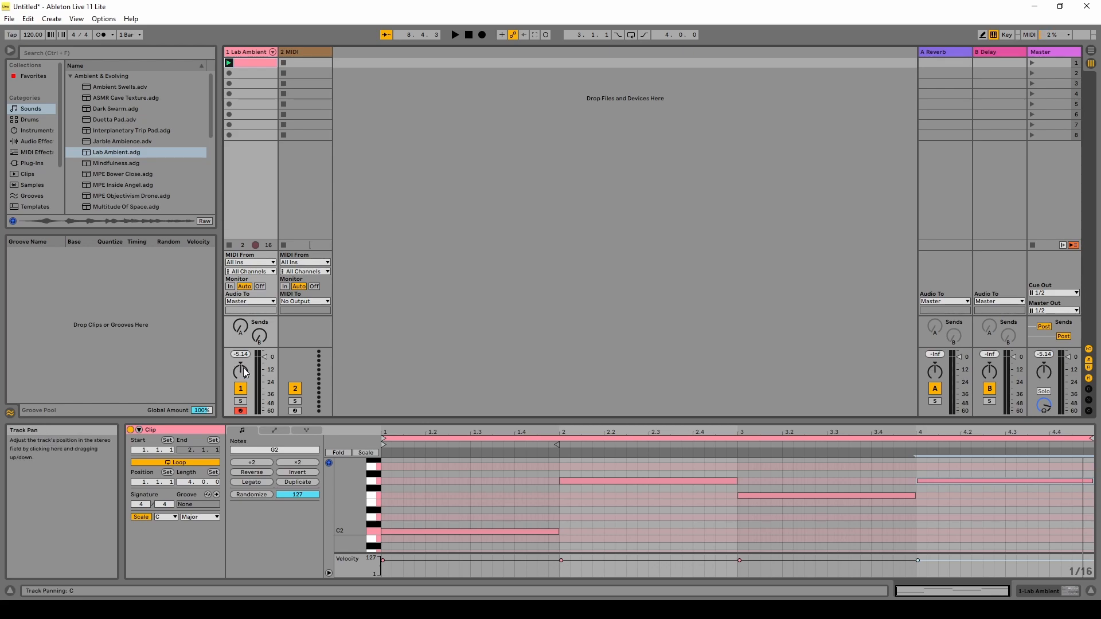
Step: Pan the first Lab Ambient track to the left
drag(243, 368, 243, 376)
drag(240, 376, 240, 383)
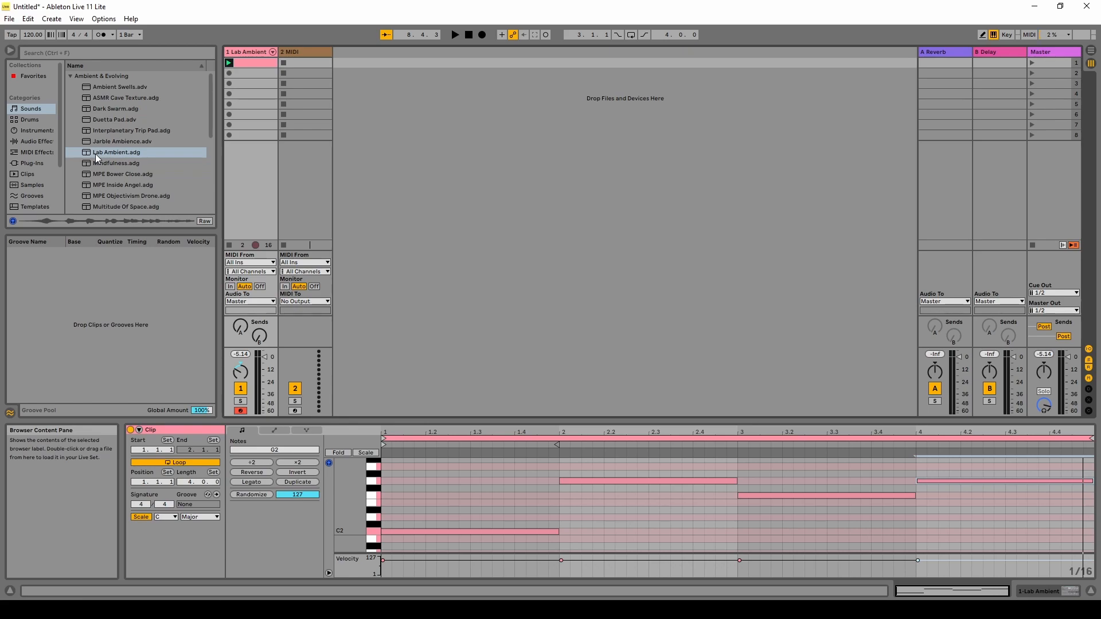
Step: Load Lab Ambient.adg onto the second MIDI track and create a four-bar clip in its first slot
drag(95, 154, 298, 60)
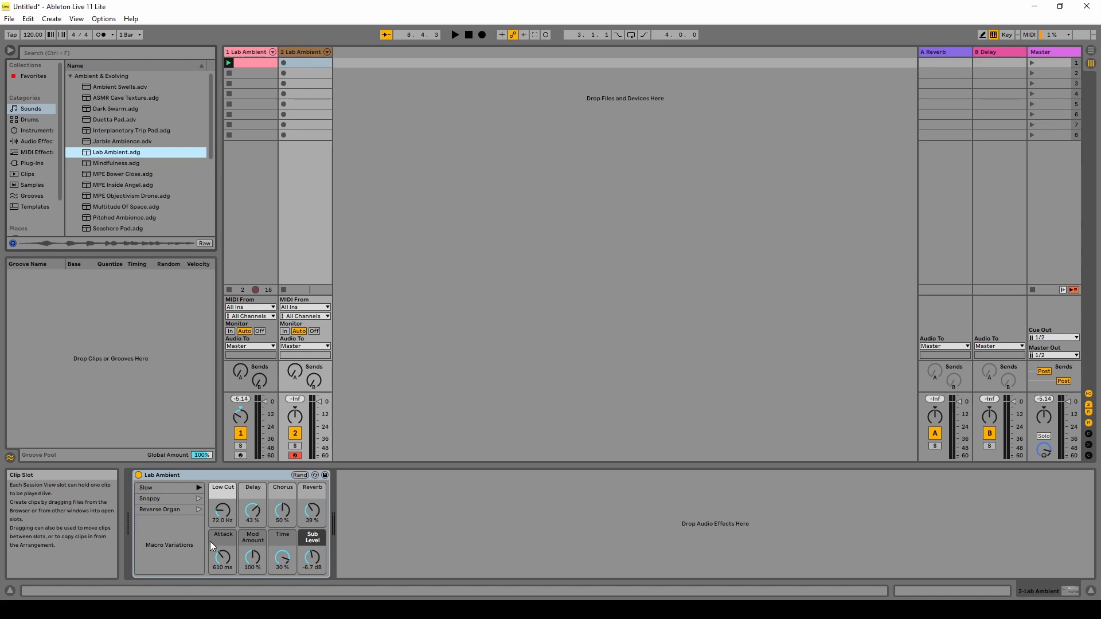
double_click(304, 64)
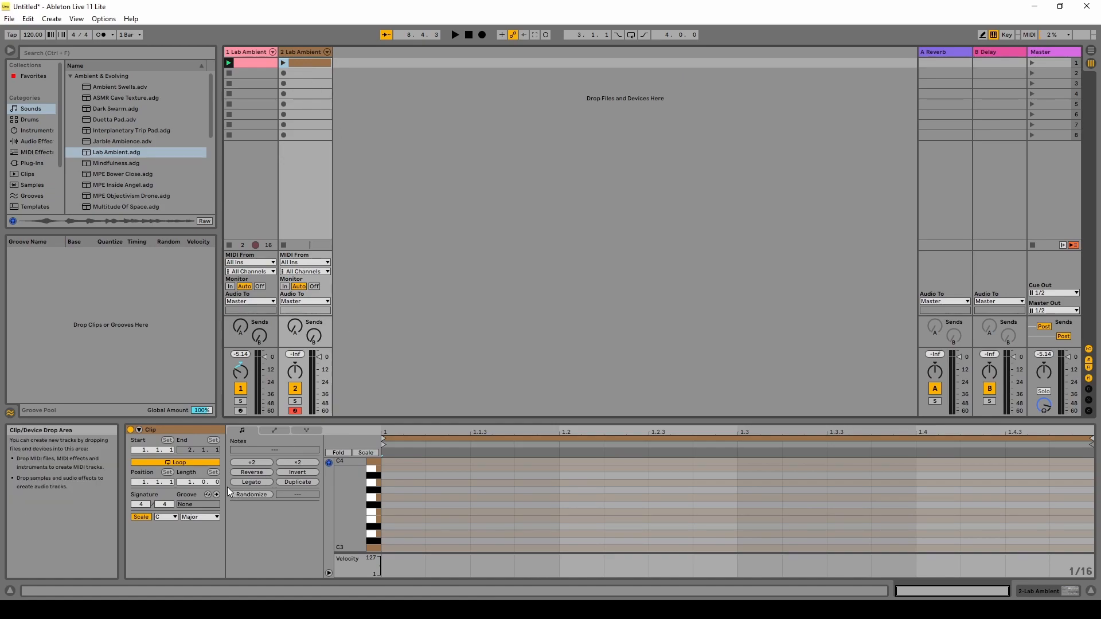
drag(192, 484, 191, 471)
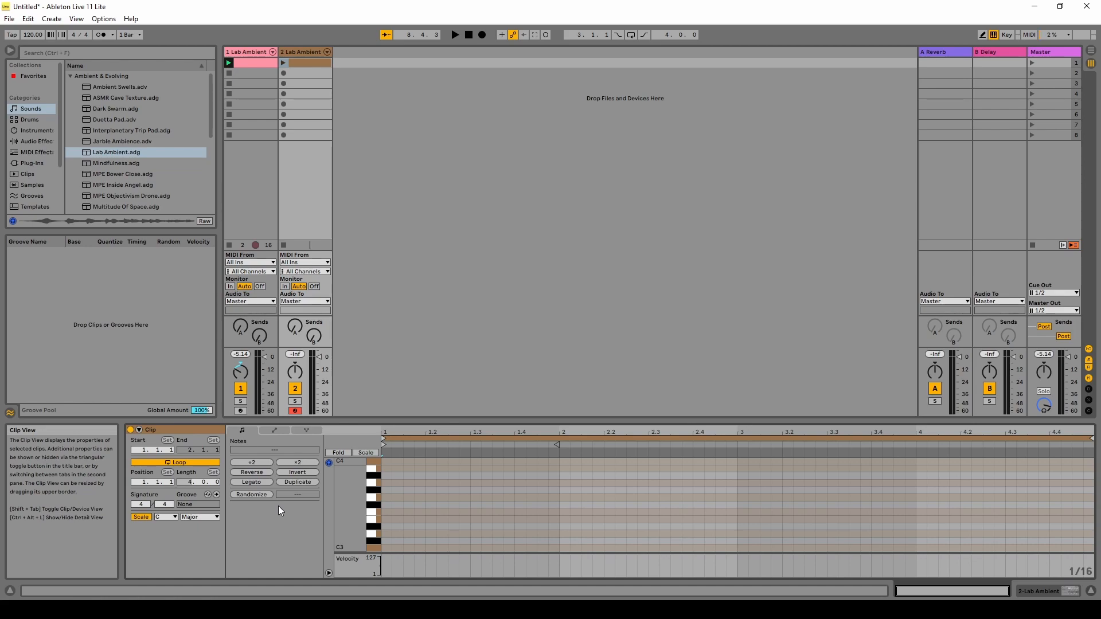
Step: Pan the second Lab Ambient track to the right
drag(297, 373, 297, 371)
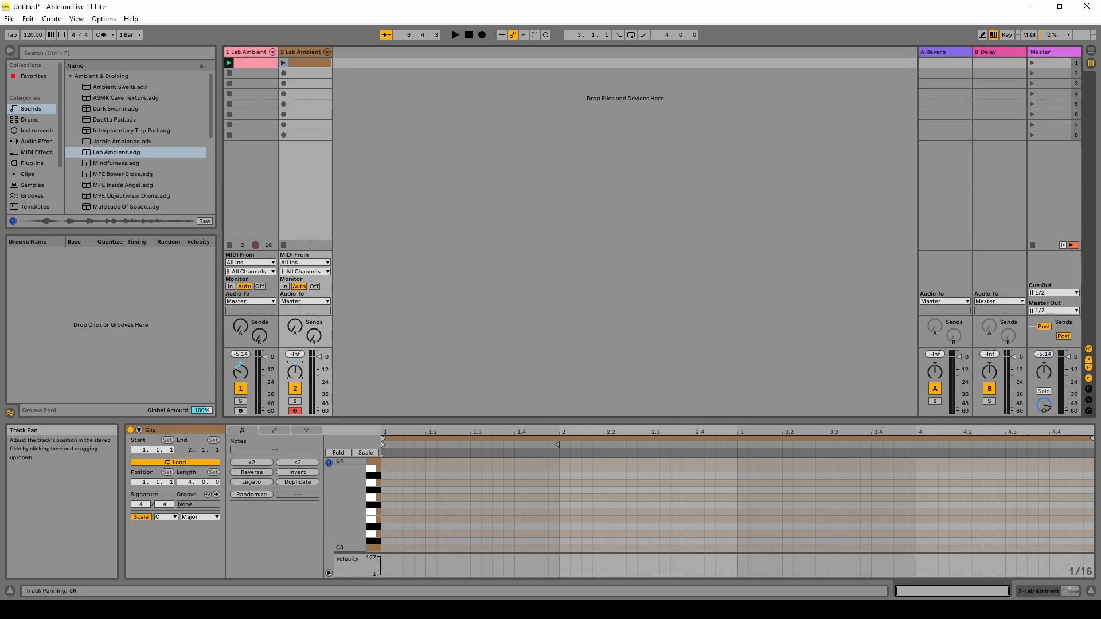
drag(297, 371, 296, 374)
drag(295, 372, 296, 374)
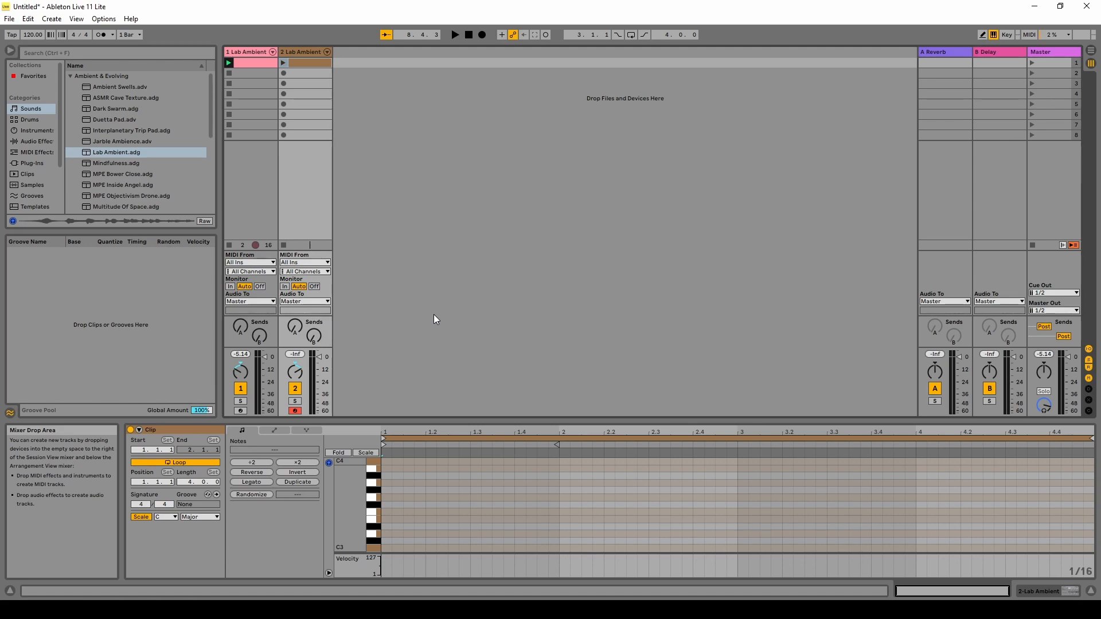
Step: Enter one-beat notes C3 at 1.1, E3 at 1.2 and G3 at 1.4 in the second track's clip
click(373, 484)
drag(373, 487, 372, 463)
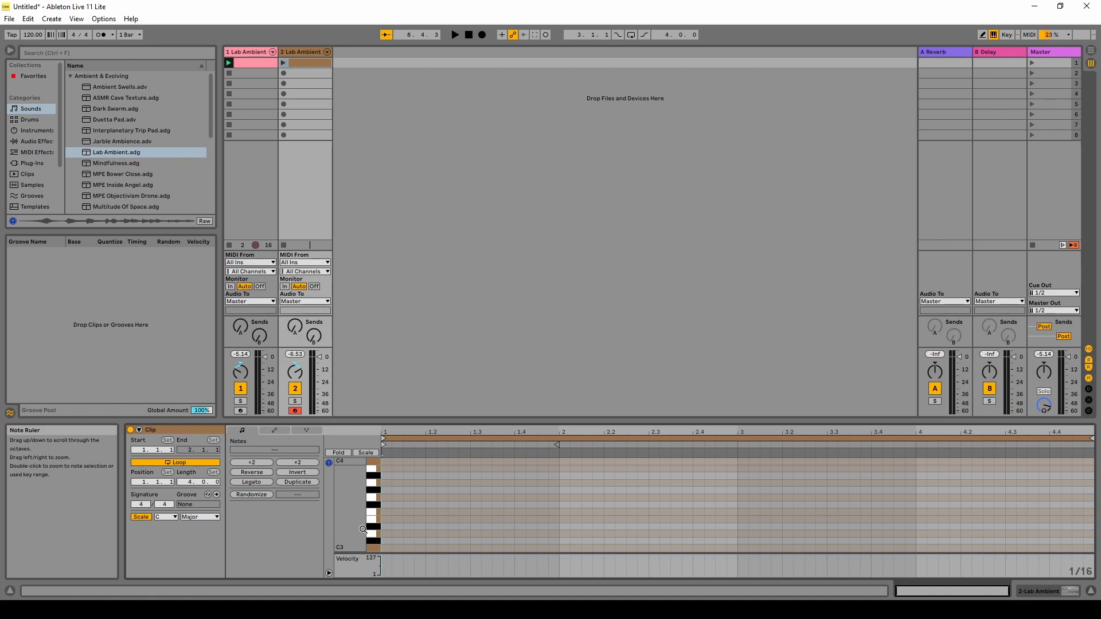
double_click(387, 550)
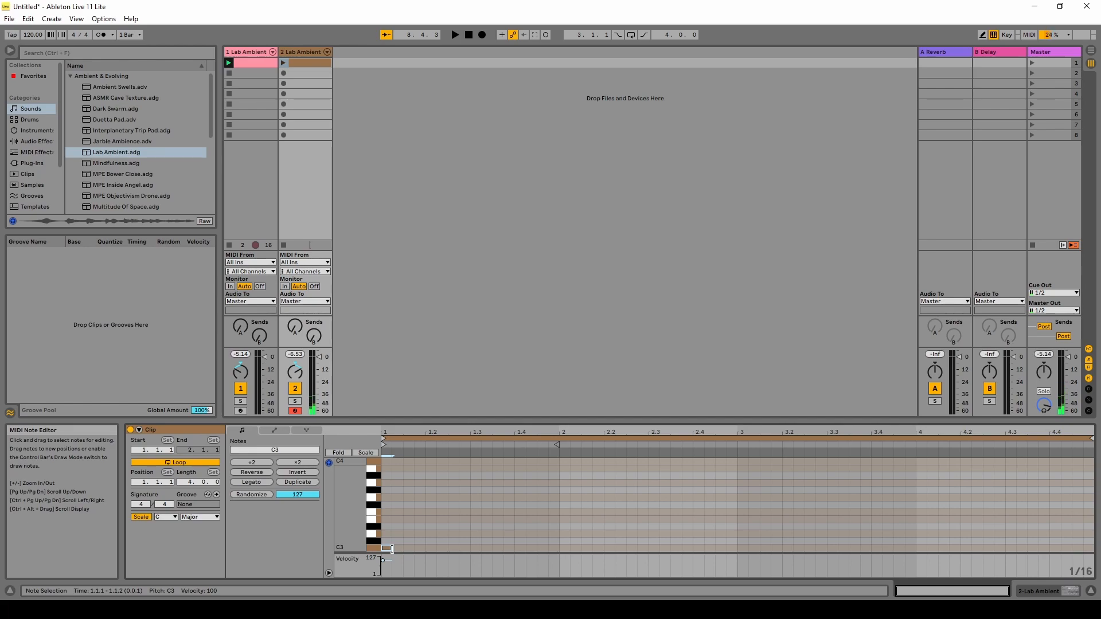
drag(391, 549, 424, 550)
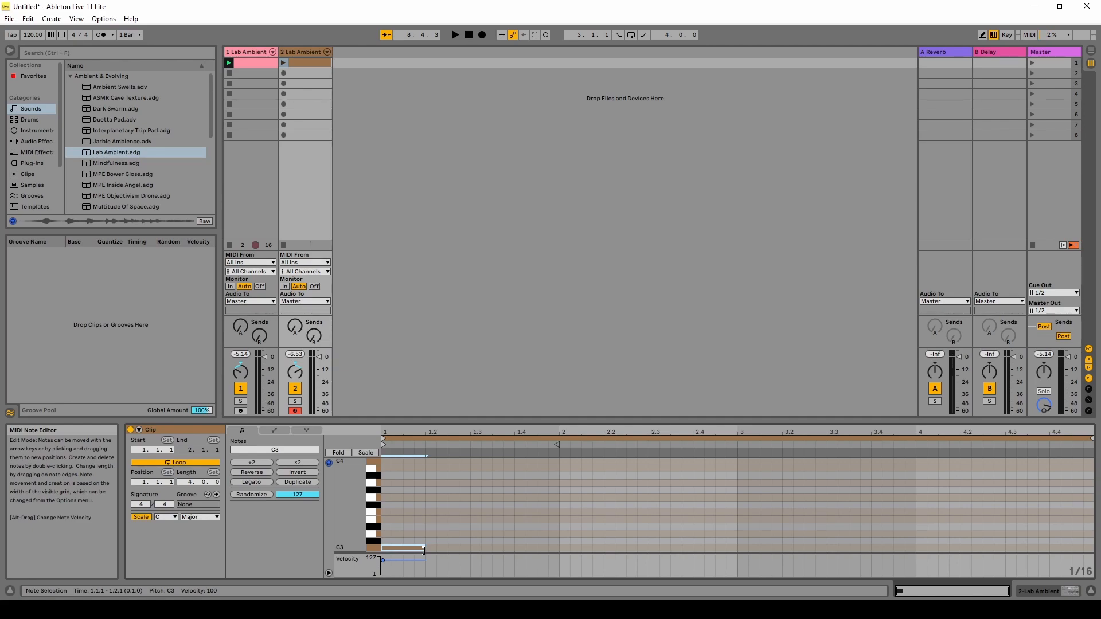
double_click(429, 521)
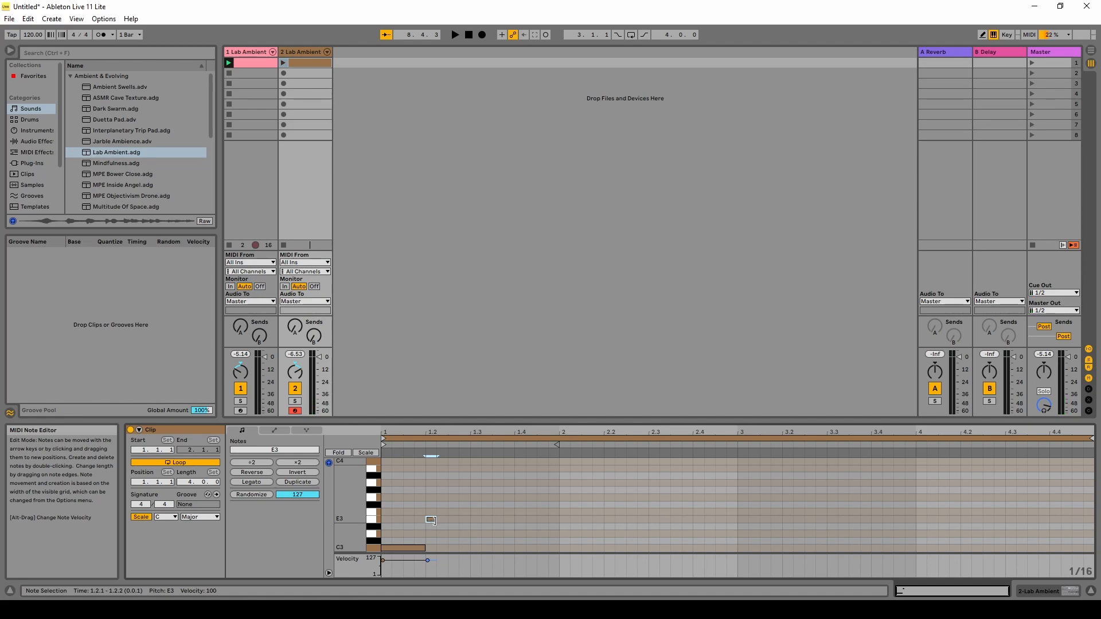
drag(436, 521, 468, 519)
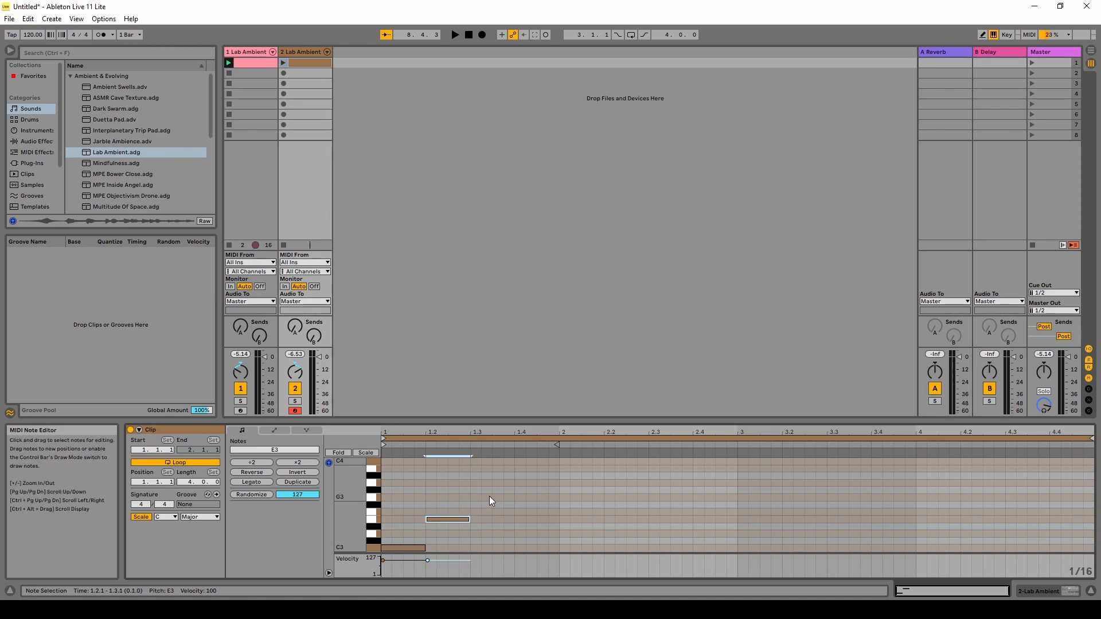
double_click(518, 497)
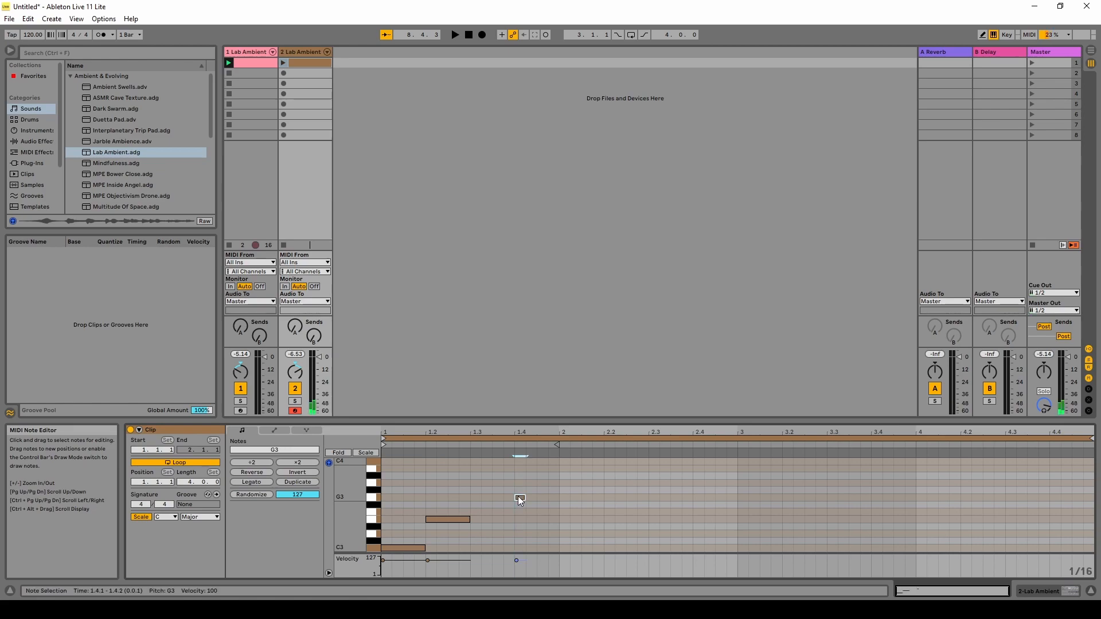
drag(525, 496, 553, 497)
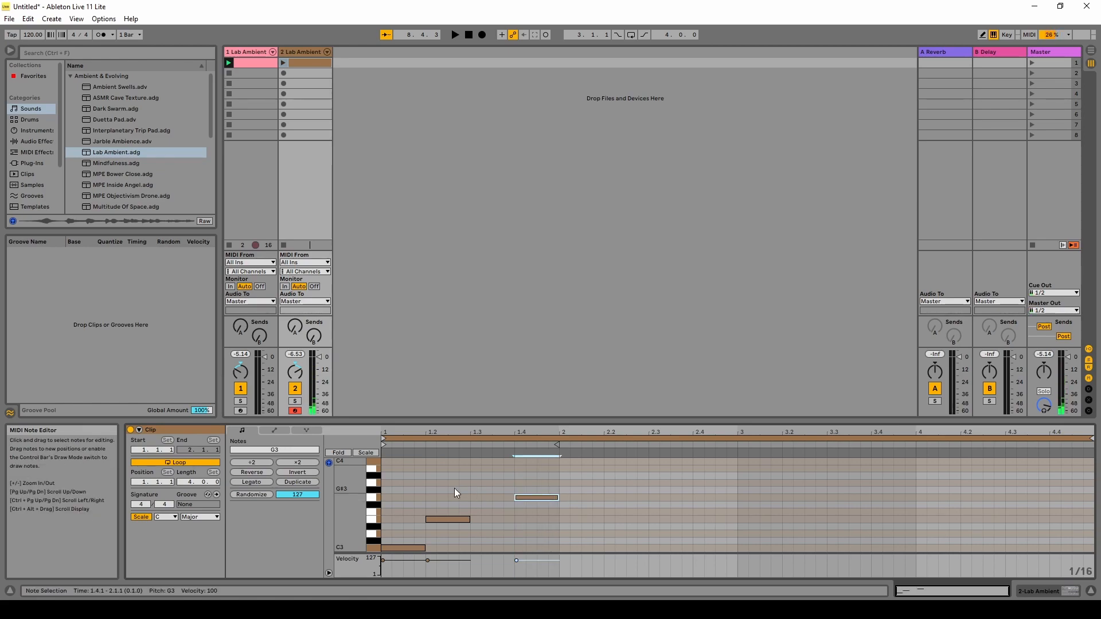
Step: Play only the second track's clip and lengthen its G3 note to end at 2.2.3
click(230, 245)
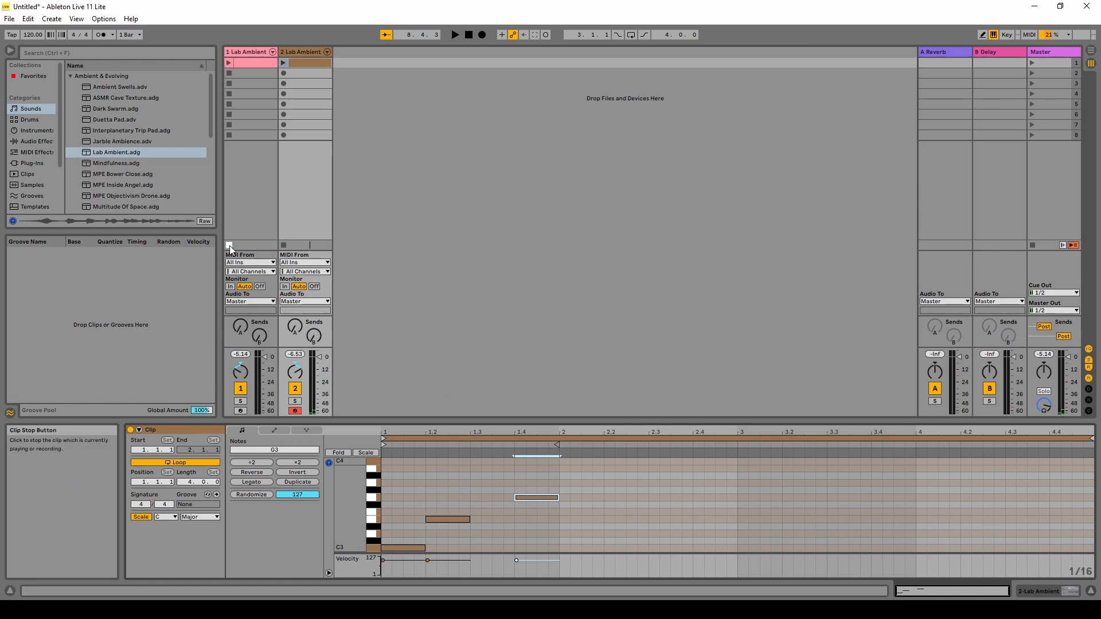
click(283, 63)
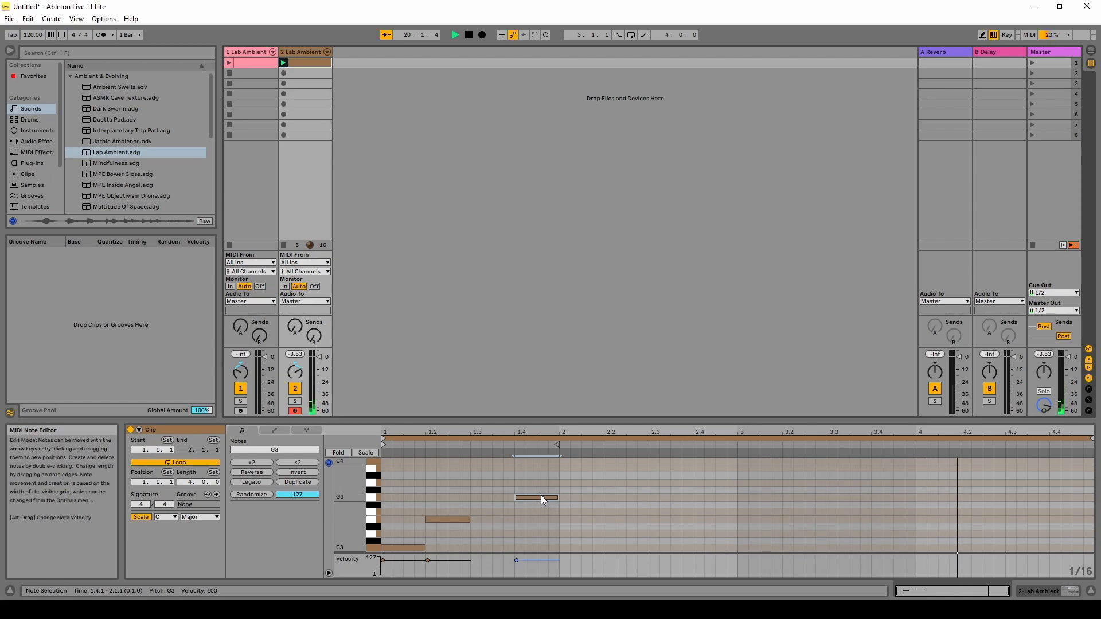
drag(551, 496, 604, 481)
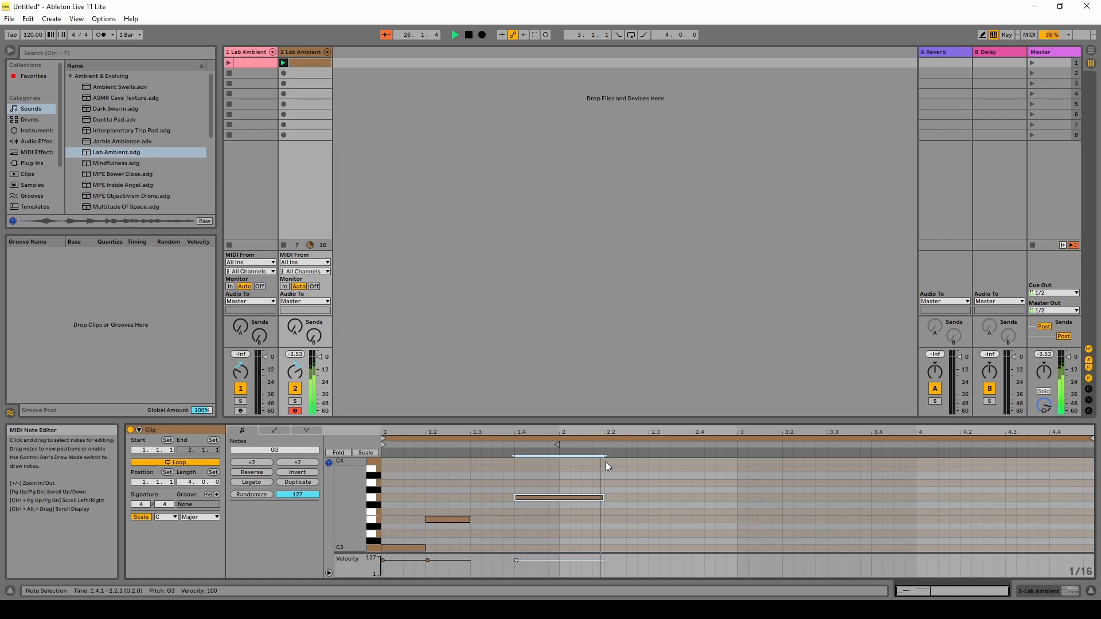
drag(603, 497, 652, 501)
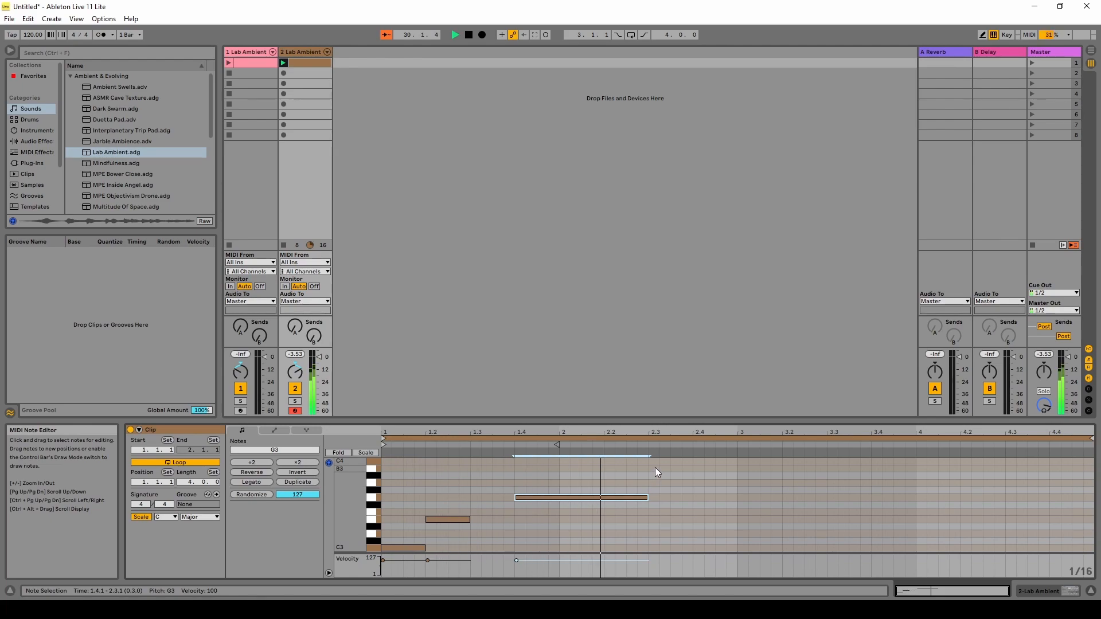
drag(648, 497, 625, 498)
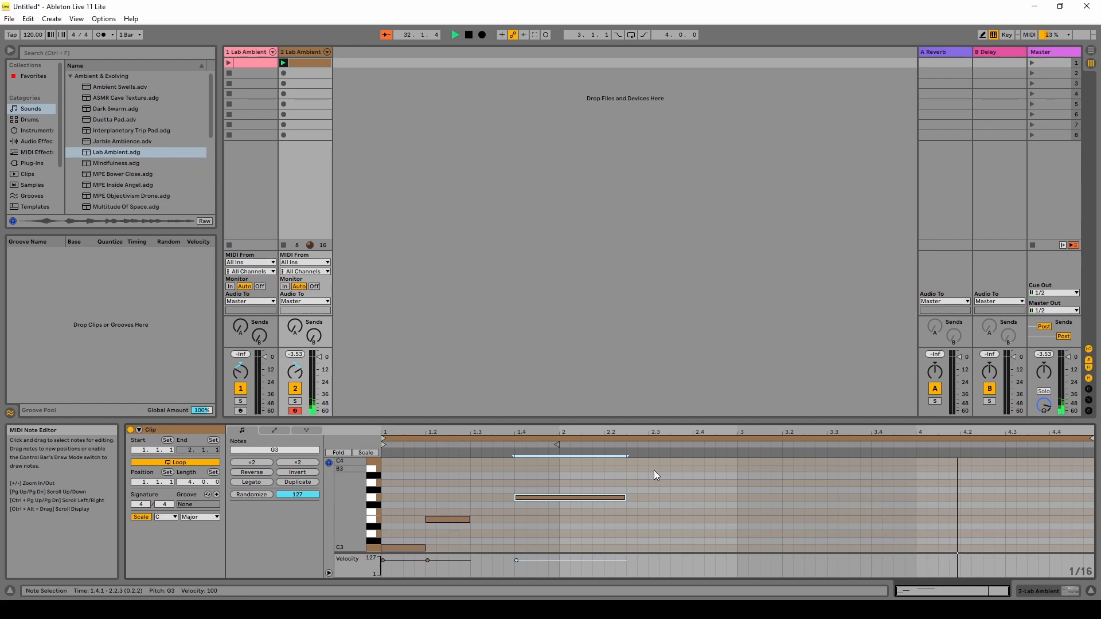
Step: Add a three-sixteenth B3 note starting at 2.2.2 and shorten the G3 note before it to two beats
double_click(654, 469)
drag(660, 469, 670, 470)
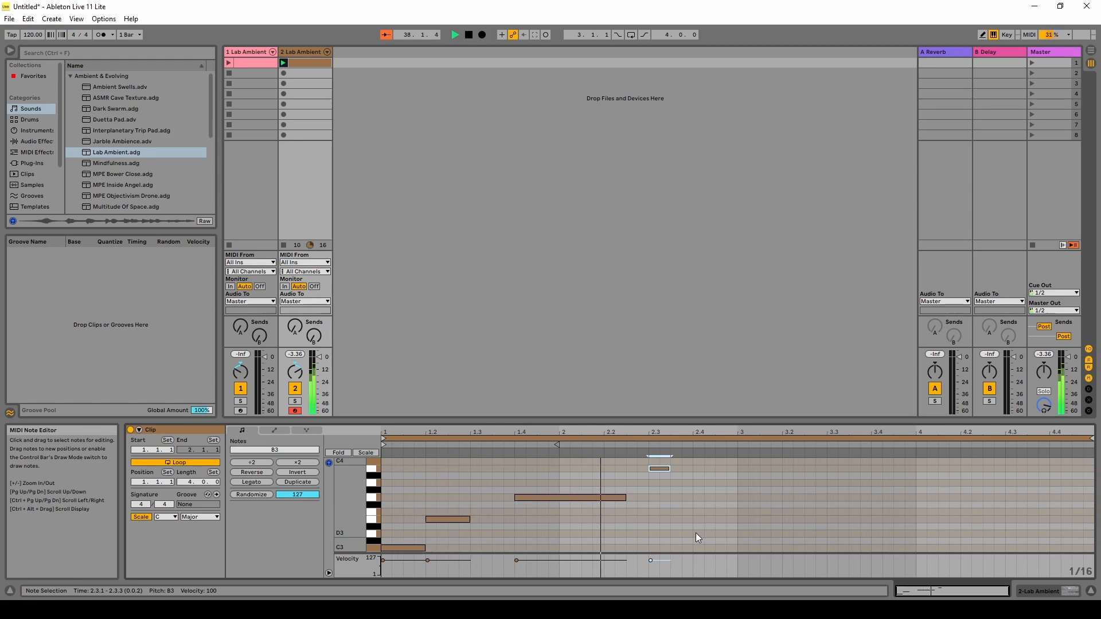
drag(627, 499, 604, 499)
mouse_move(662, 471)
mouse_down()
mouse_move(640, 471)
mouse_move(660, 471)
mouse_up()
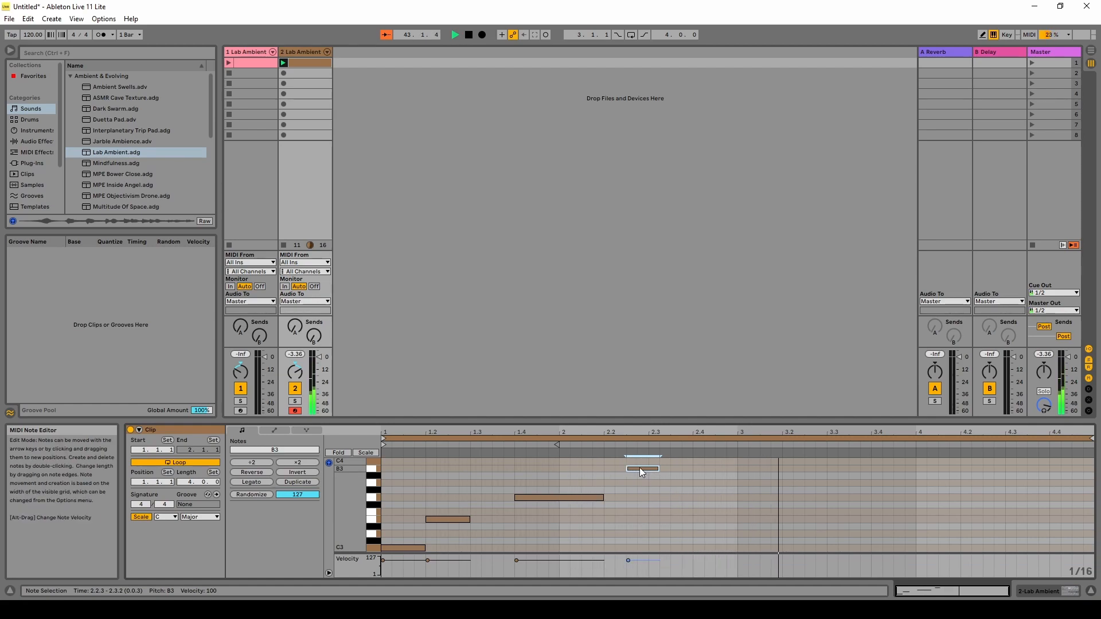
drag(639, 468, 627, 468)
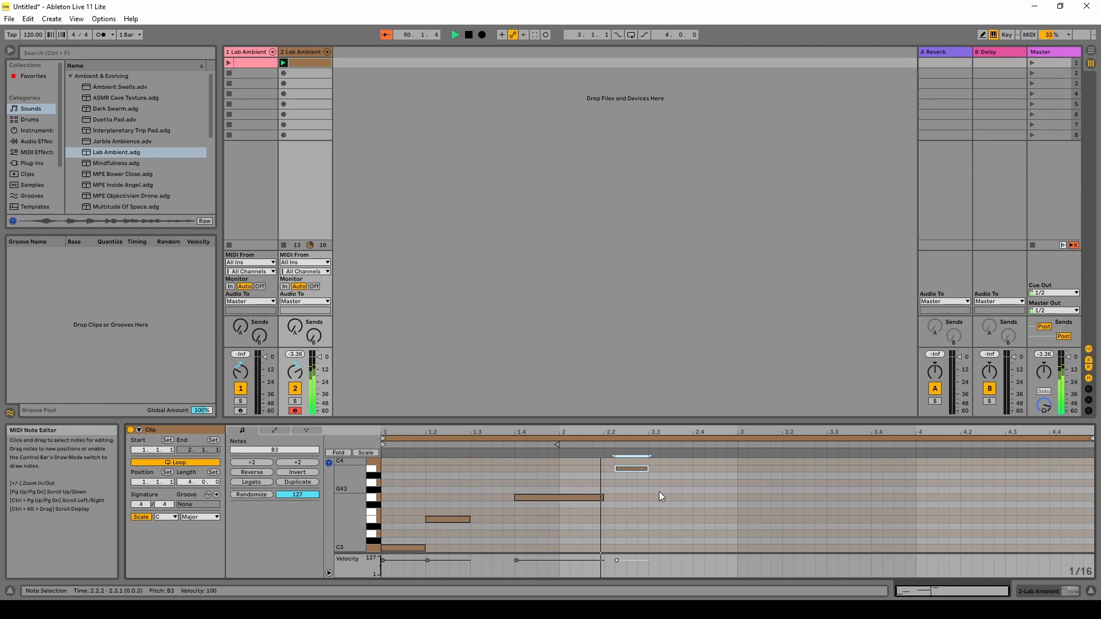
Step: Add three-sixteenth notes G3 at 2.3.1 and D3 at 2.4.1 to the second track's clip
scroll(669, 495, up, 1)
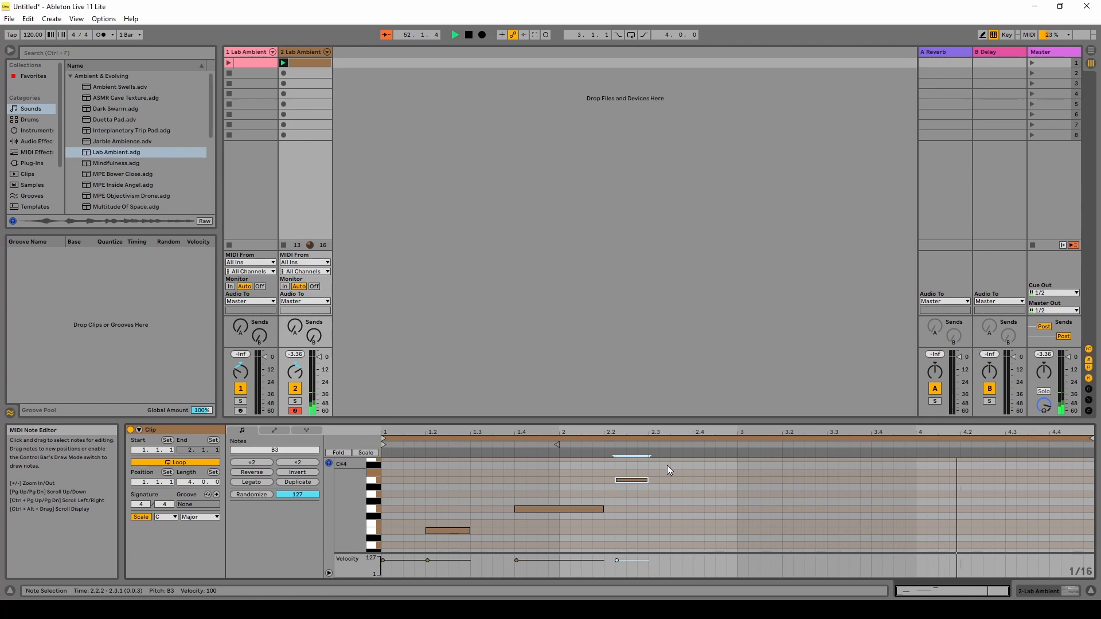
double_click(656, 510)
drag(659, 510, 681, 514)
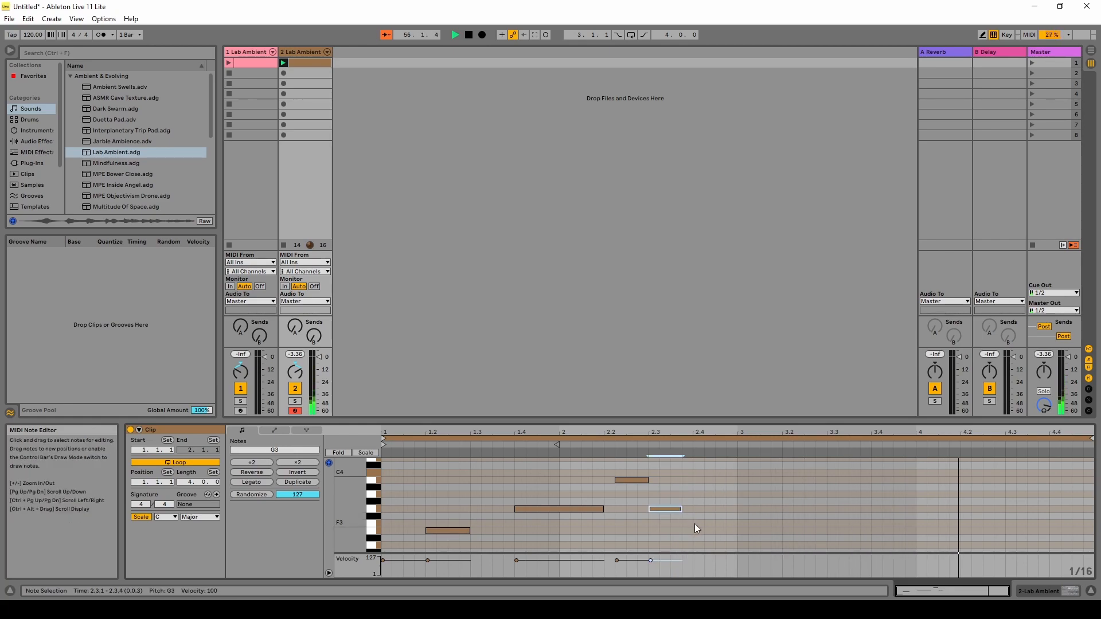
double_click(701, 548)
drag(703, 547, 726, 547)
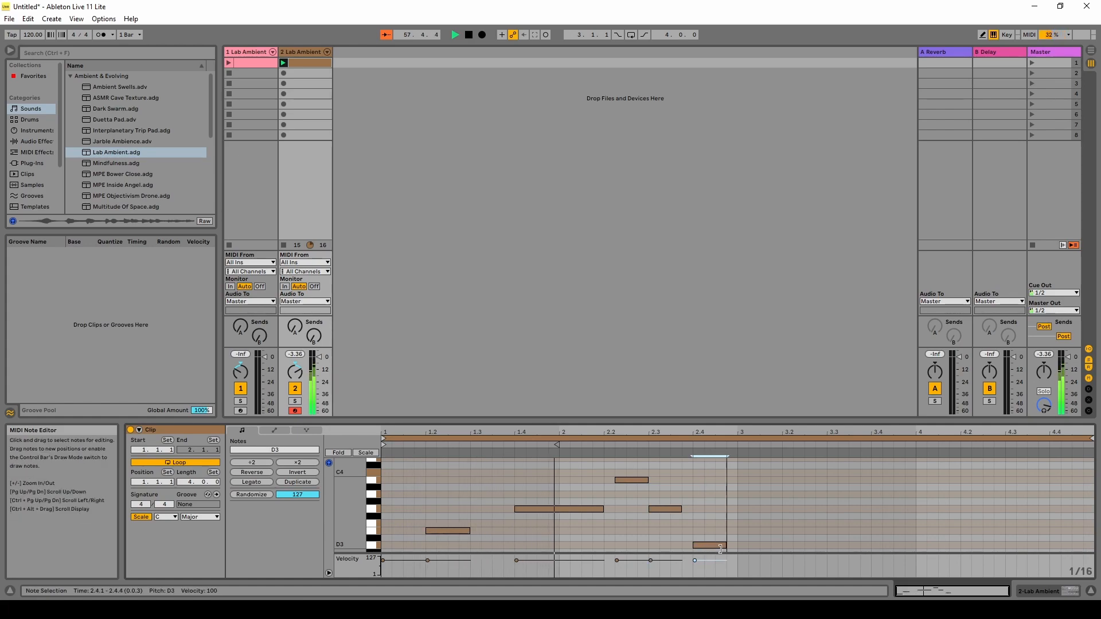
Step: Add three-sixteenth notes A3 at 3.2.1 and C4 at 3.2.4 in bar 3 of the clip
double_click(748, 494)
drag(744, 494, 798, 494)
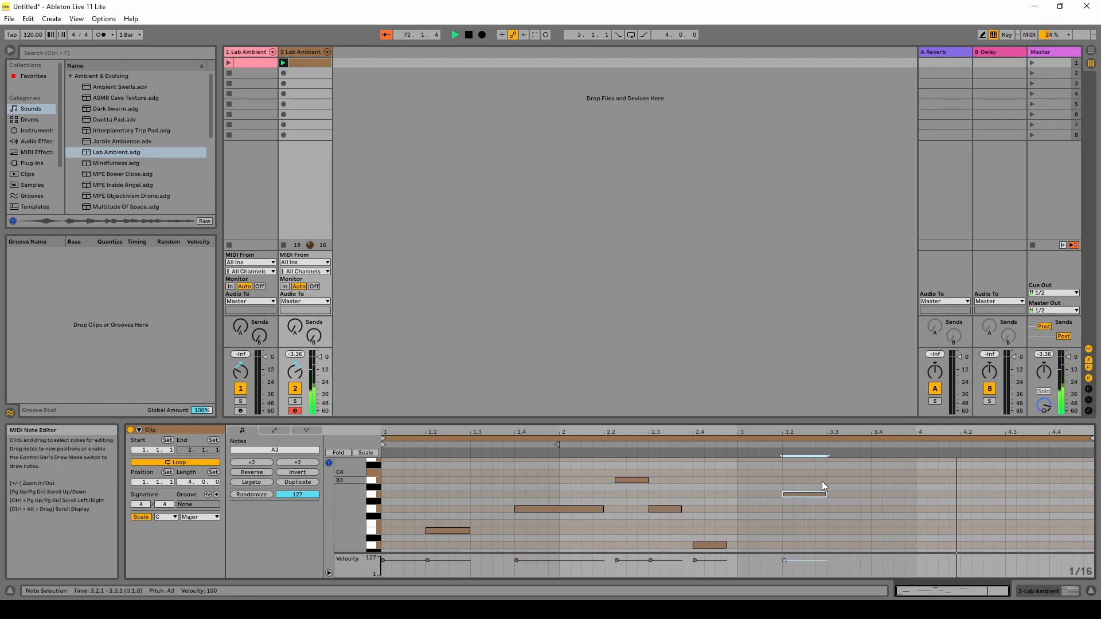
double_click(834, 472)
drag(842, 472, 870, 473)
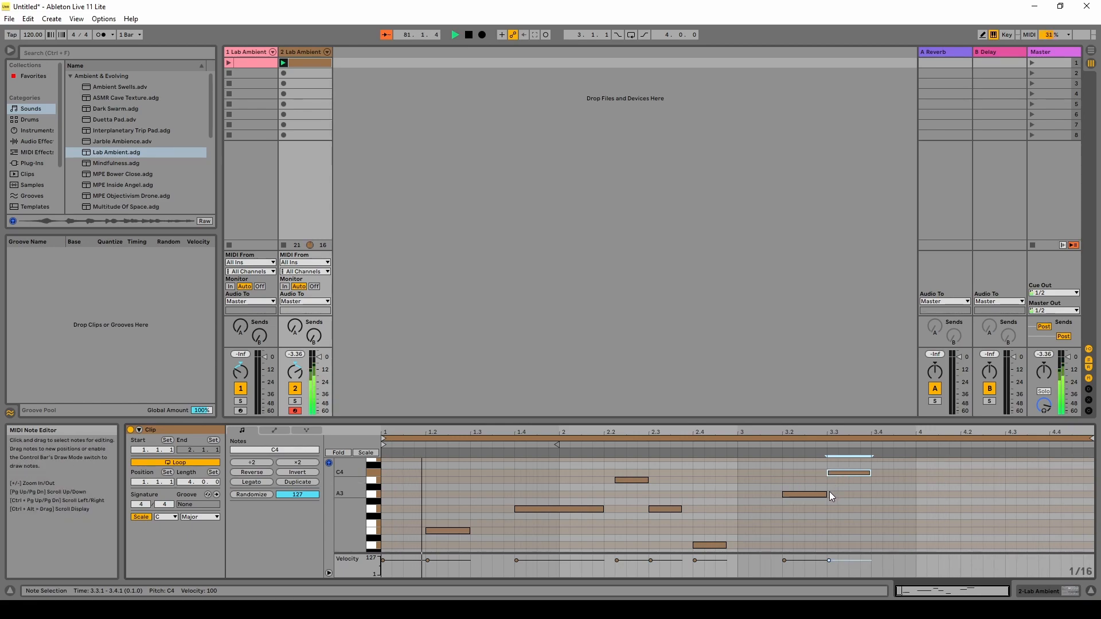
drag(826, 494, 848, 473)
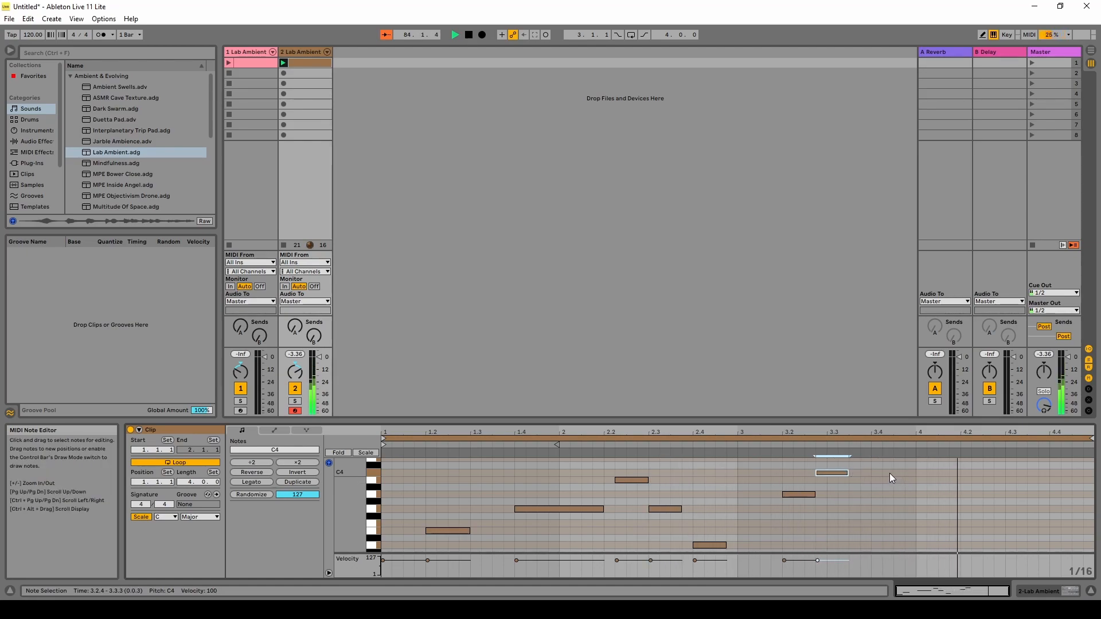
Step: Add three-sixteenth notes C4 at 3.4.2 and B3 at 4.1.2 to the clip
double_click(889, 473)
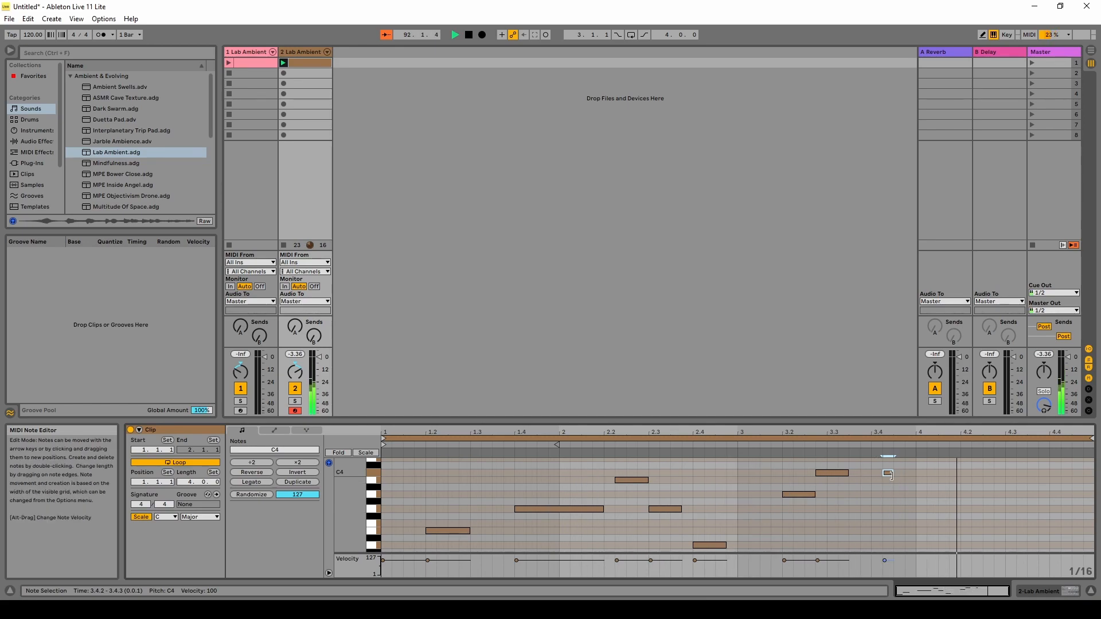
double_click(921, 480)
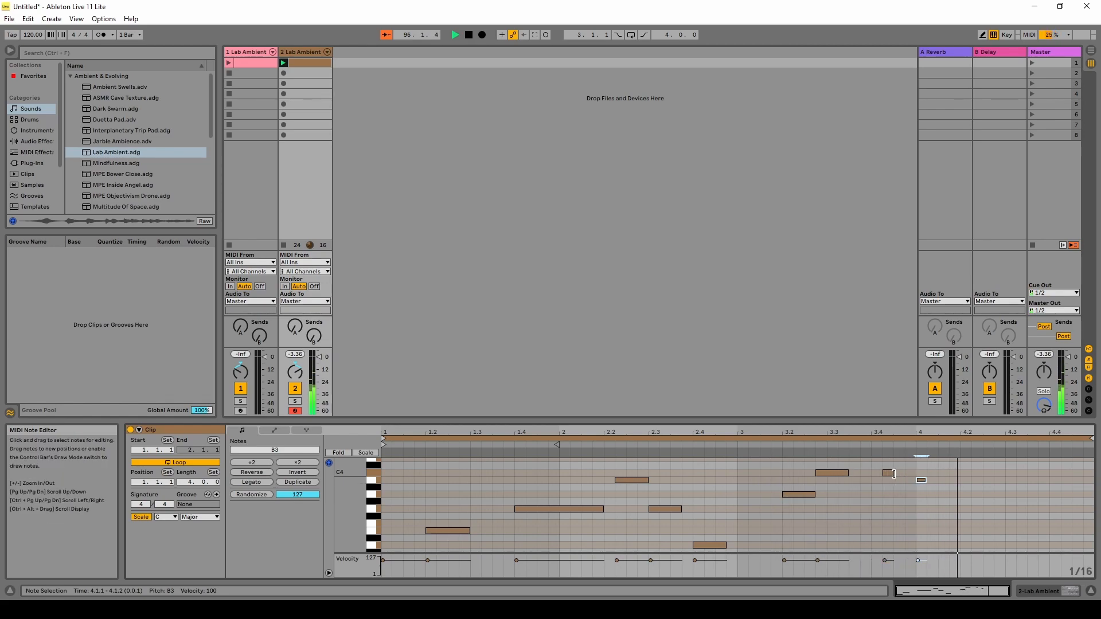
drag(891, 474, 937, 481)
drag(904, 474, 915, 474)
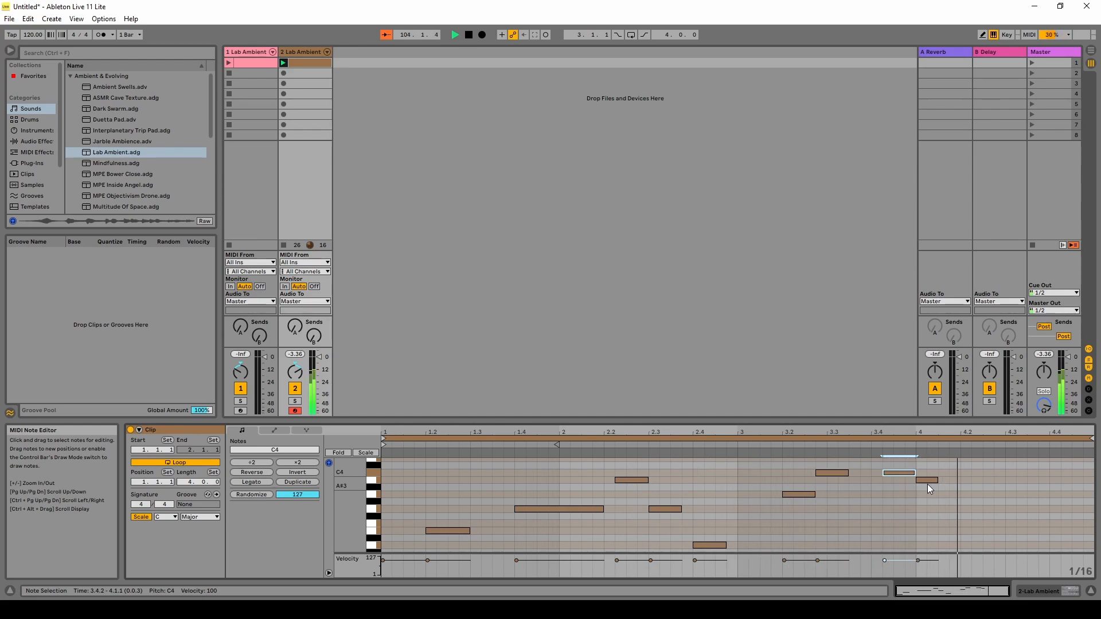
drag(927, 480, 960, 481)
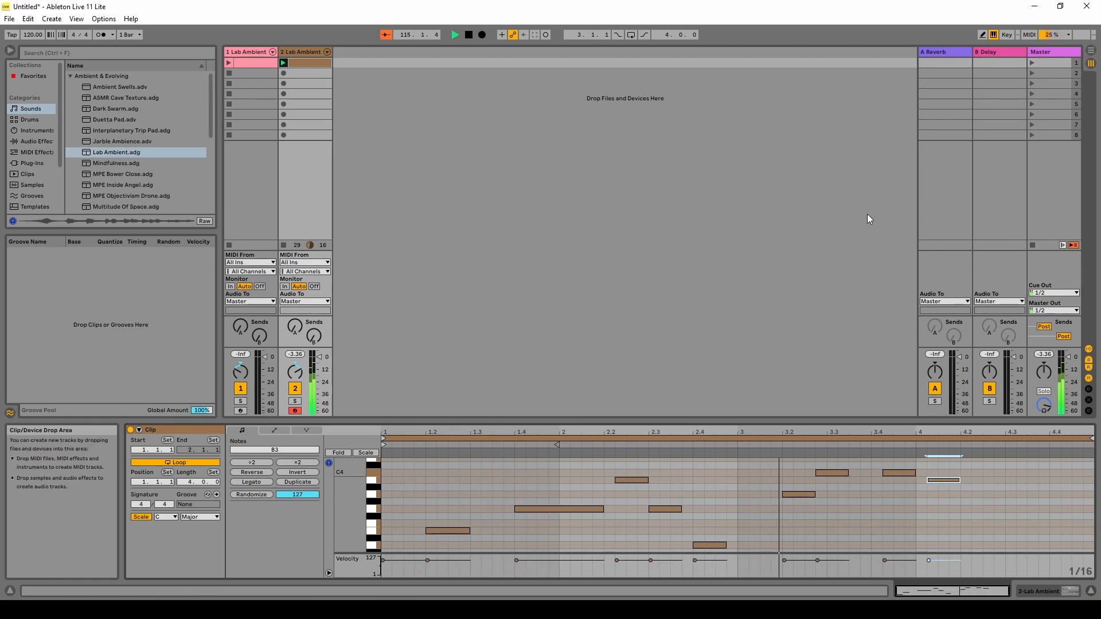
Step: While playing the first scene, move the clip's last B3 note to 4.2.1 and lengthen it to two beats, and stop playback
click(1032, 63)
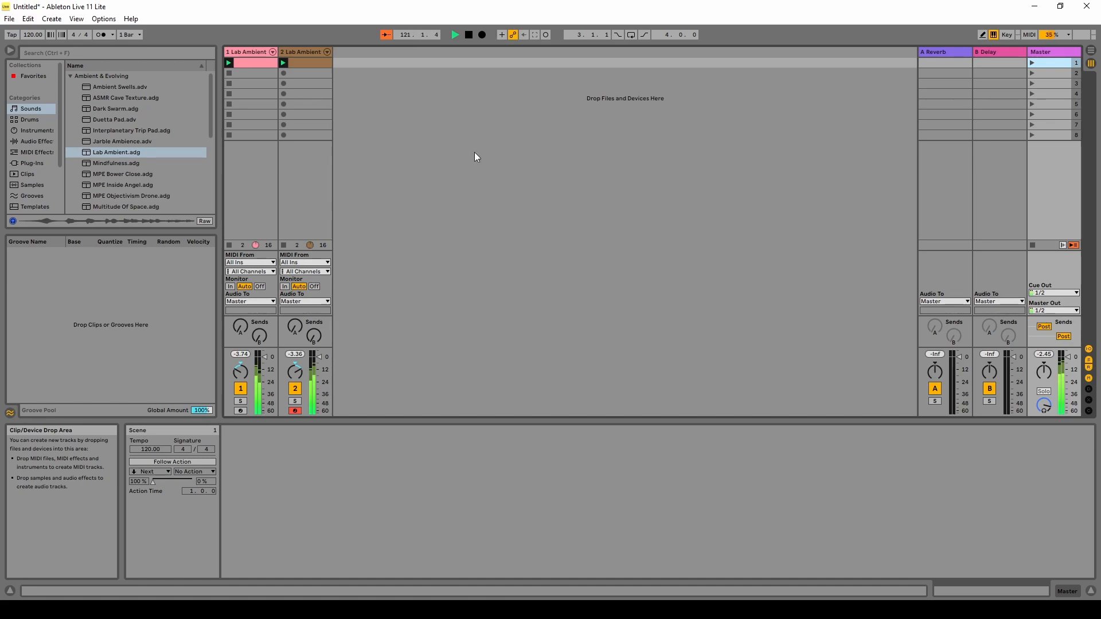
click(292, 64)
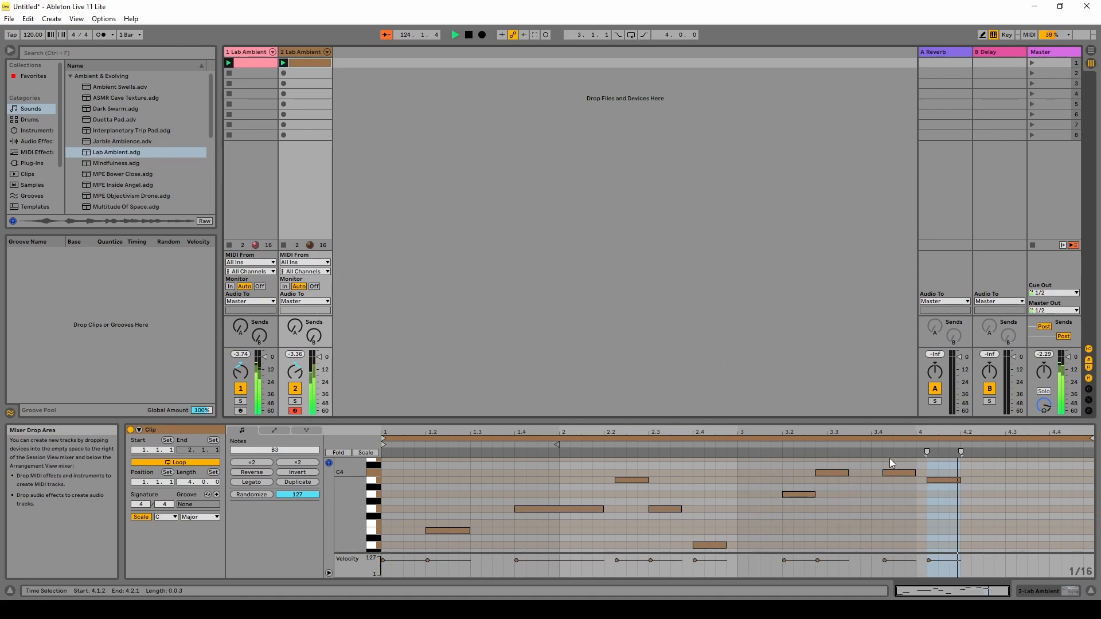
drag(932, 480, 1029, 481)
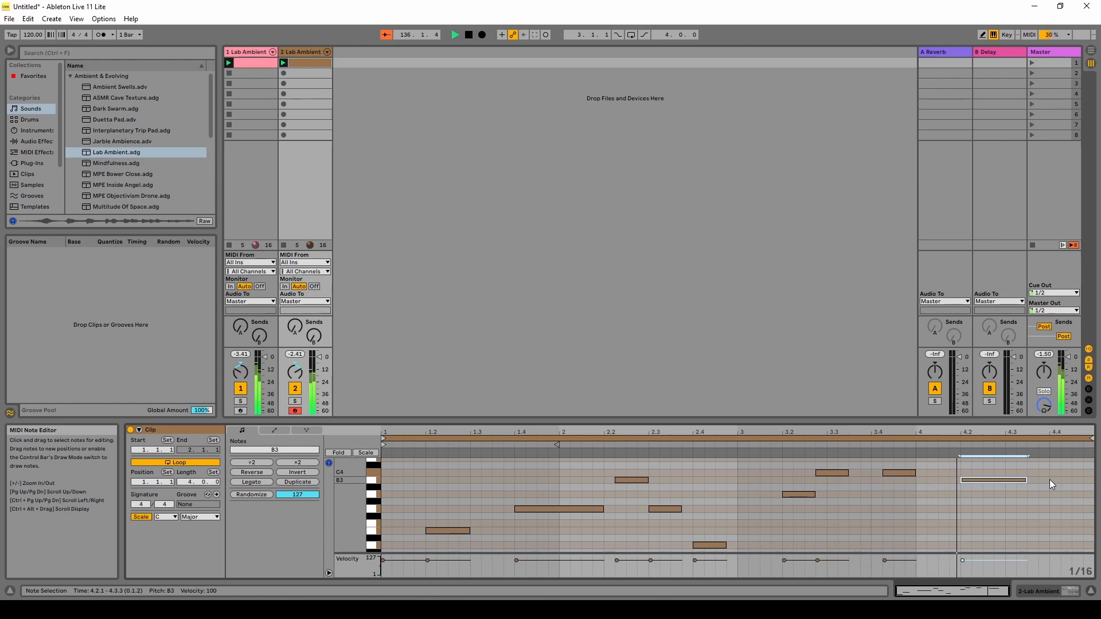
drag(1028, 480, 1050, 480)
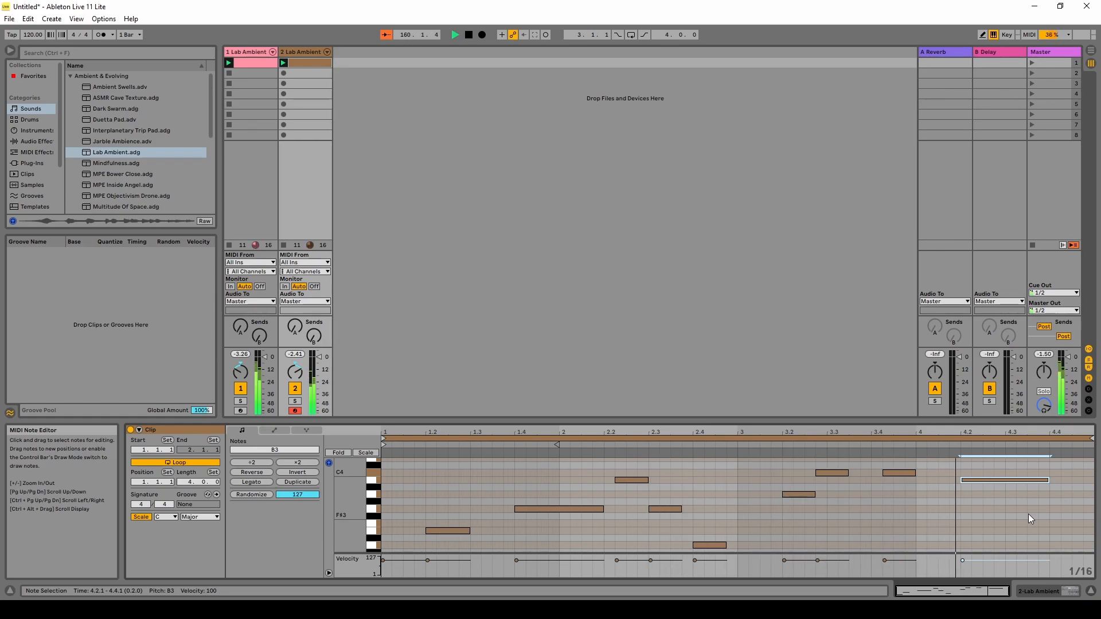
click(469, 34)
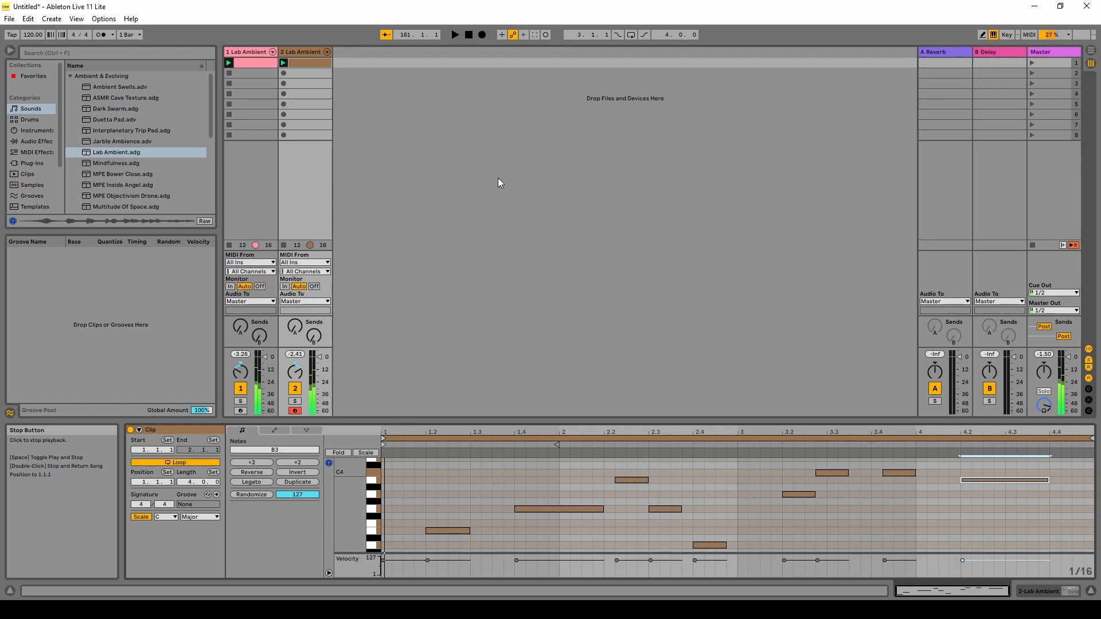